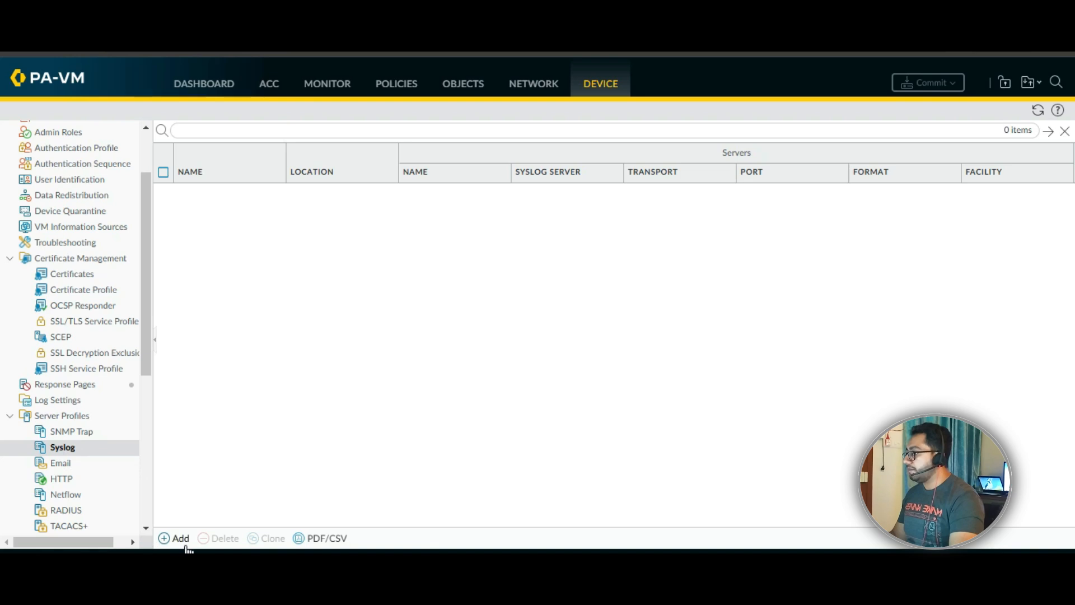
Step: Create a new syslog server profile and name it "Syslog Profile"
click(179, 539)
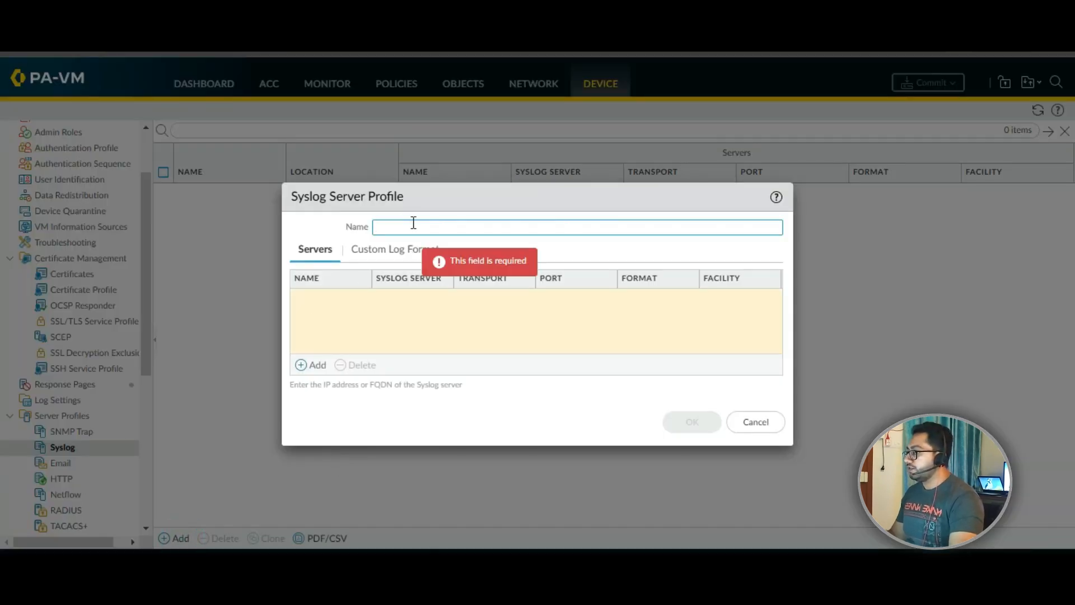
text(Sys)
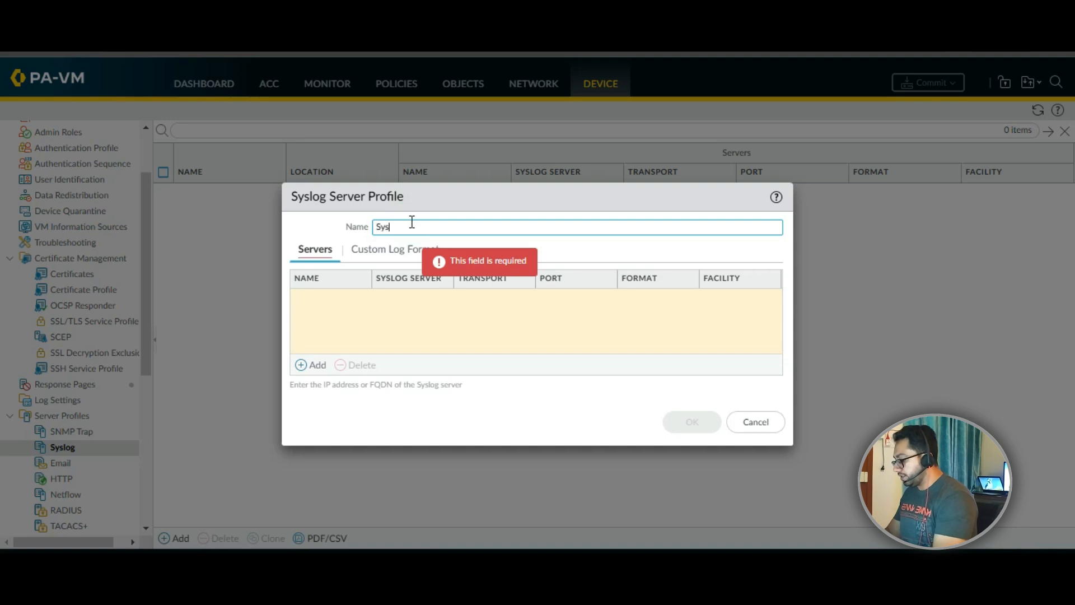
text(log )
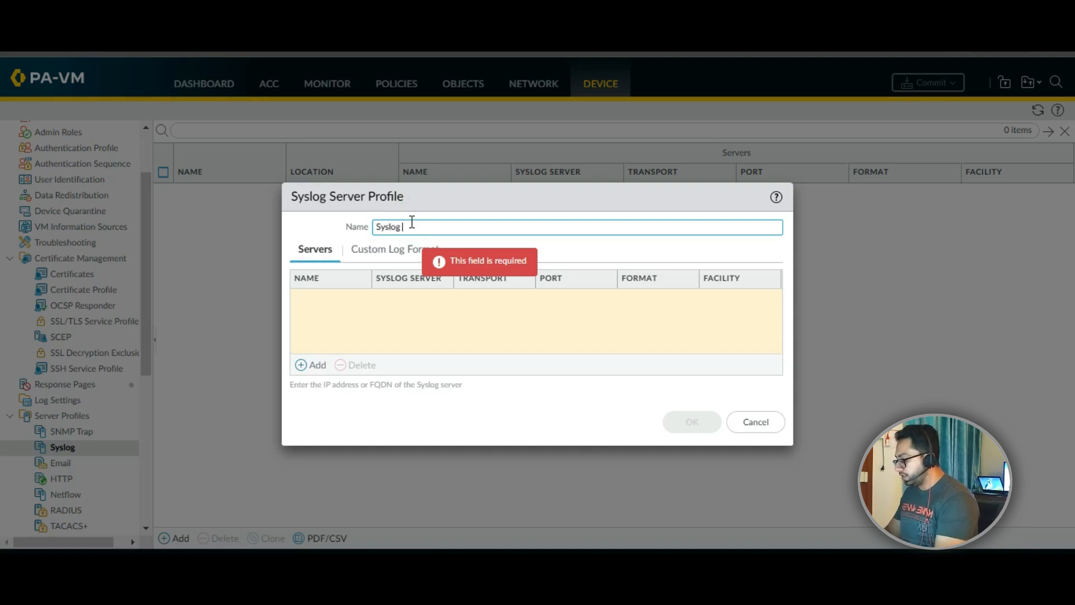
text(Pr)
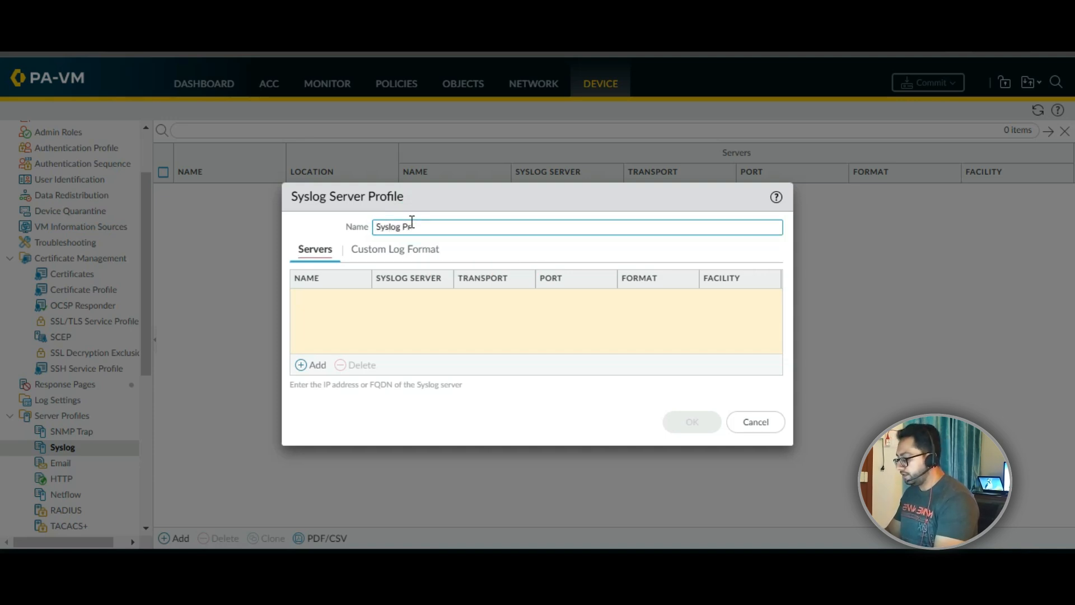
text(ofile)
Step: Add a server entry named WindowsServer with syslog server address 192.168.2.10 to the profile
click(310, 365)
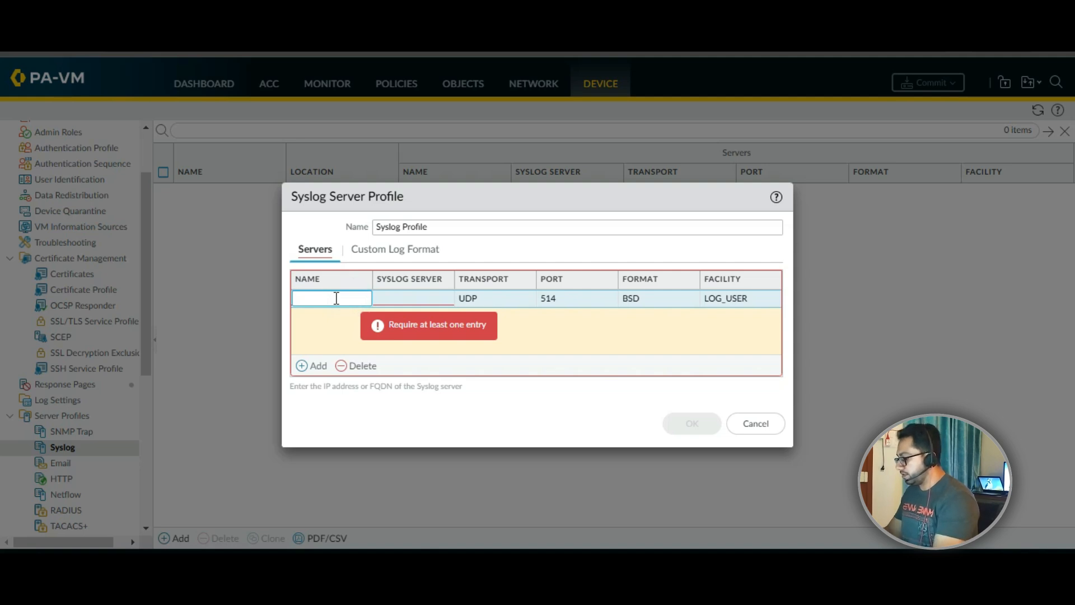
text(Windows)
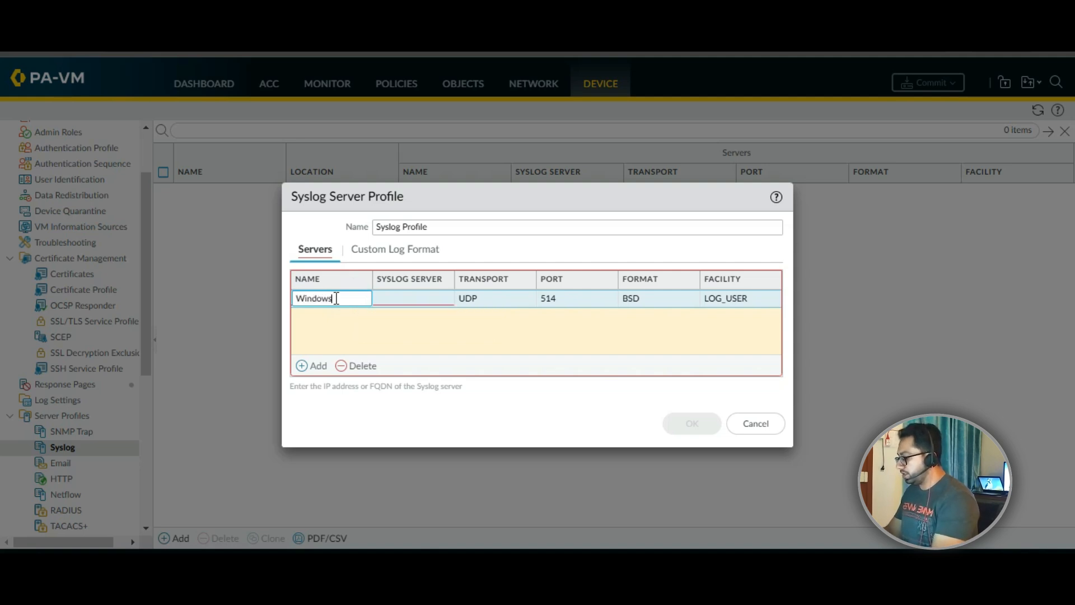
text(Server)
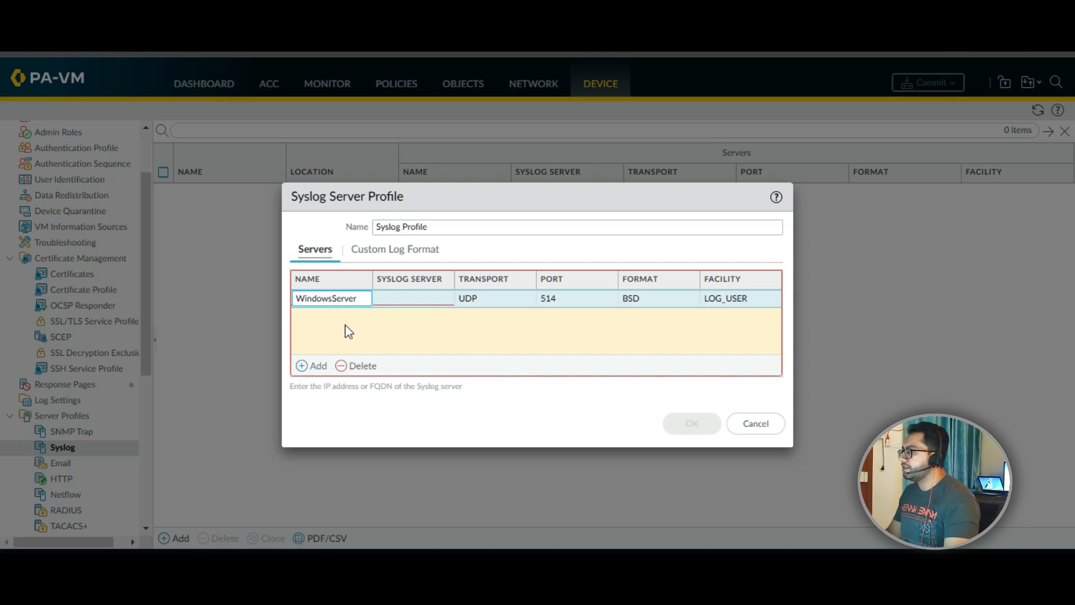
click(403, 299)
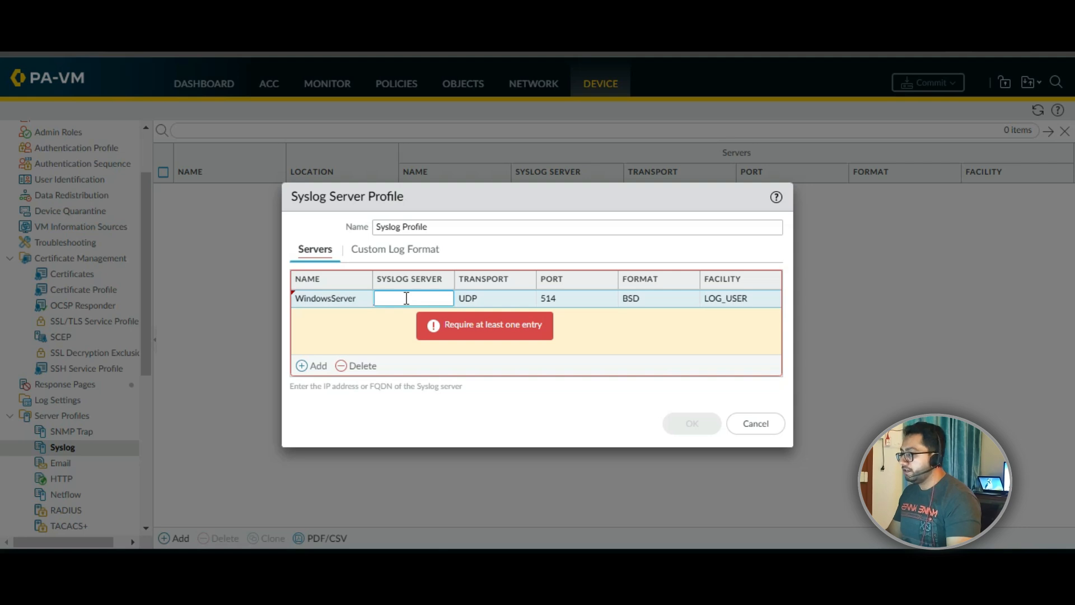
text(192.168.2.10)
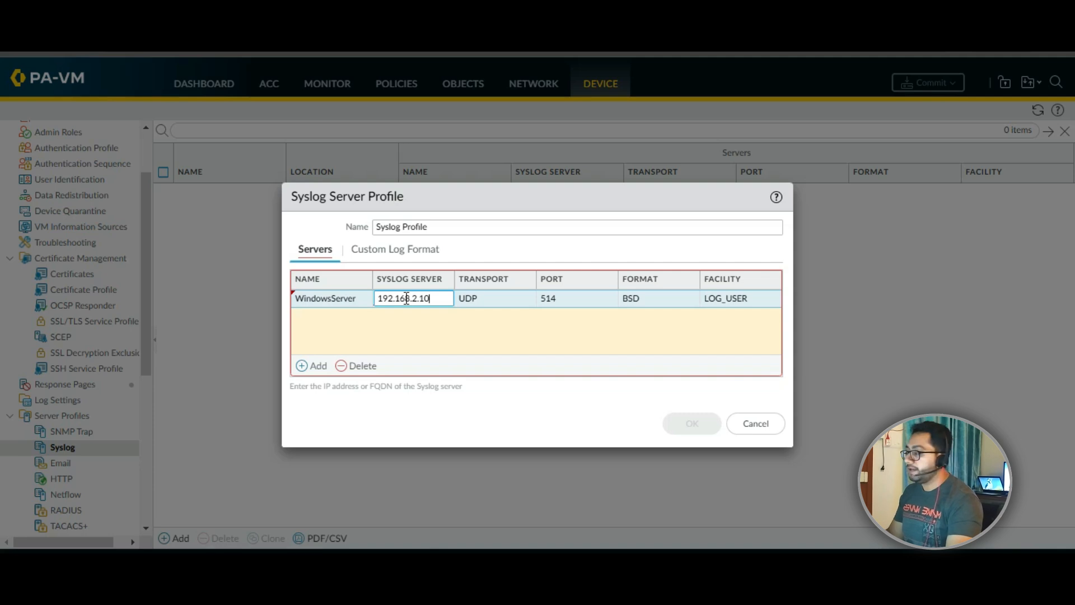
click(497, 303)
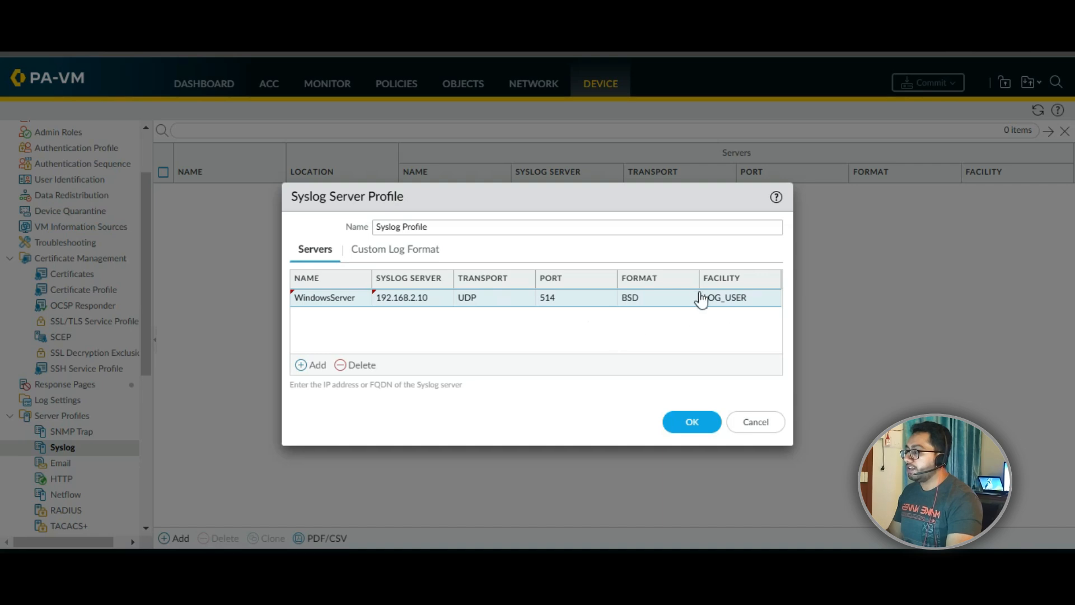
Step: Start a custom log format for Traffic logs with the source address and source port fields, src and sport
click(398, 249)
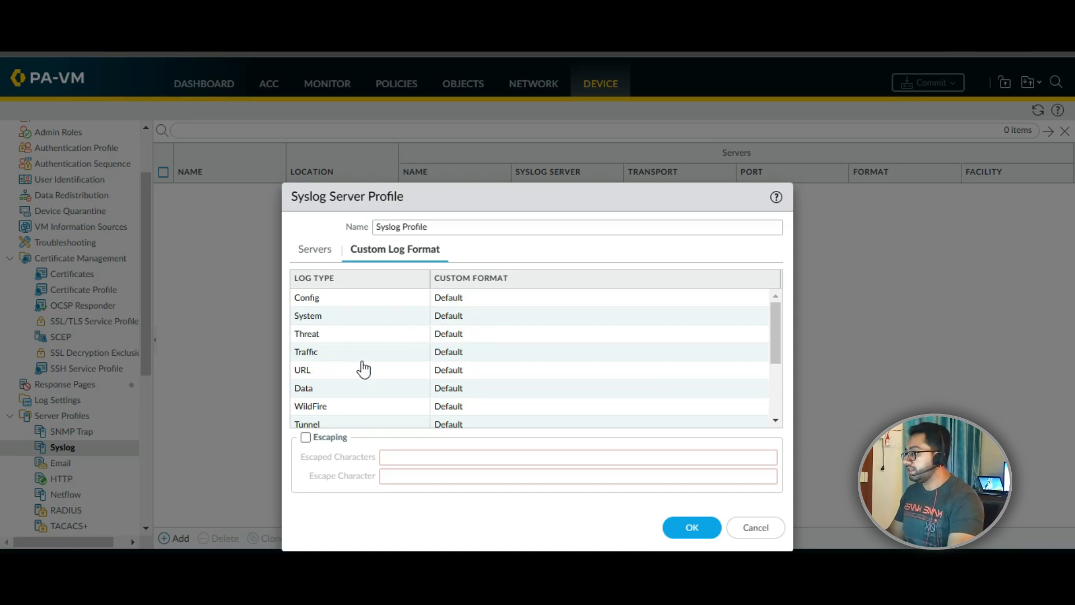
click(307, 351)
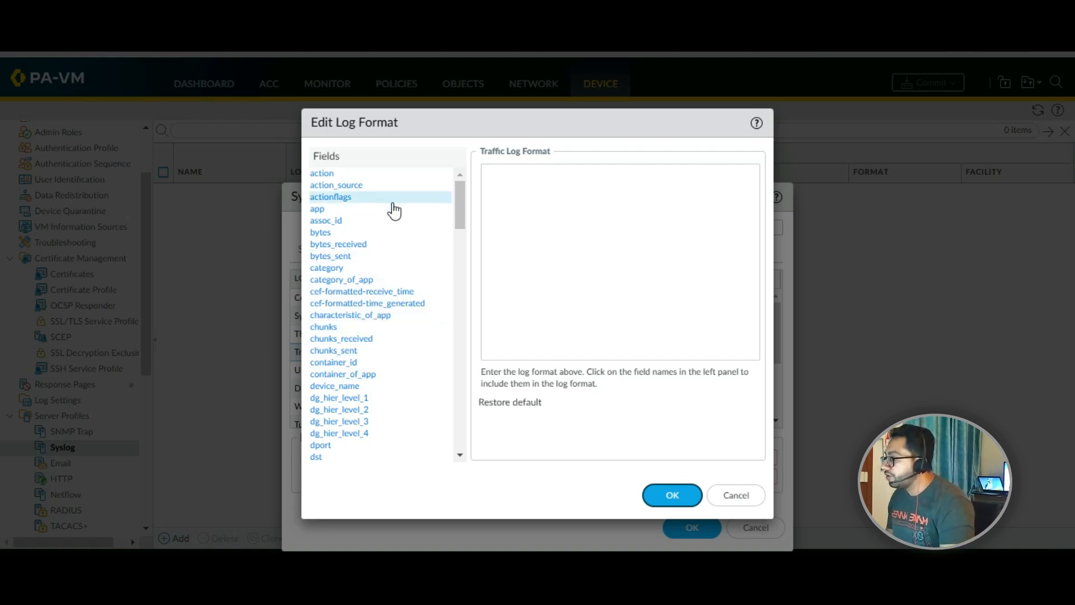
scroll(402, 291, down, 2)
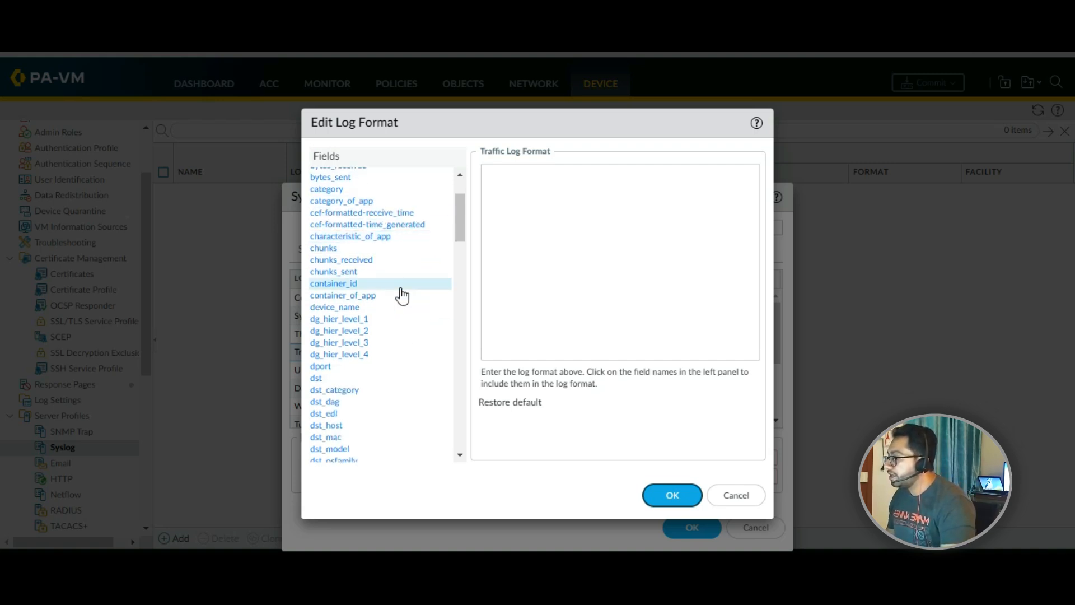
scroll(402, 296, down, 8)
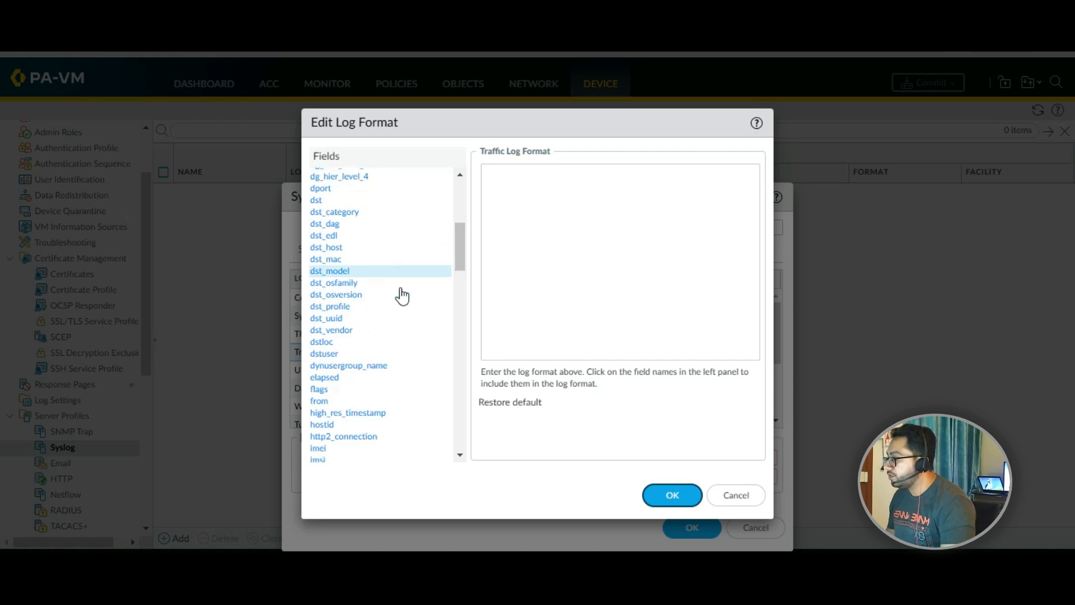
scroll(401, 296, down, 8)
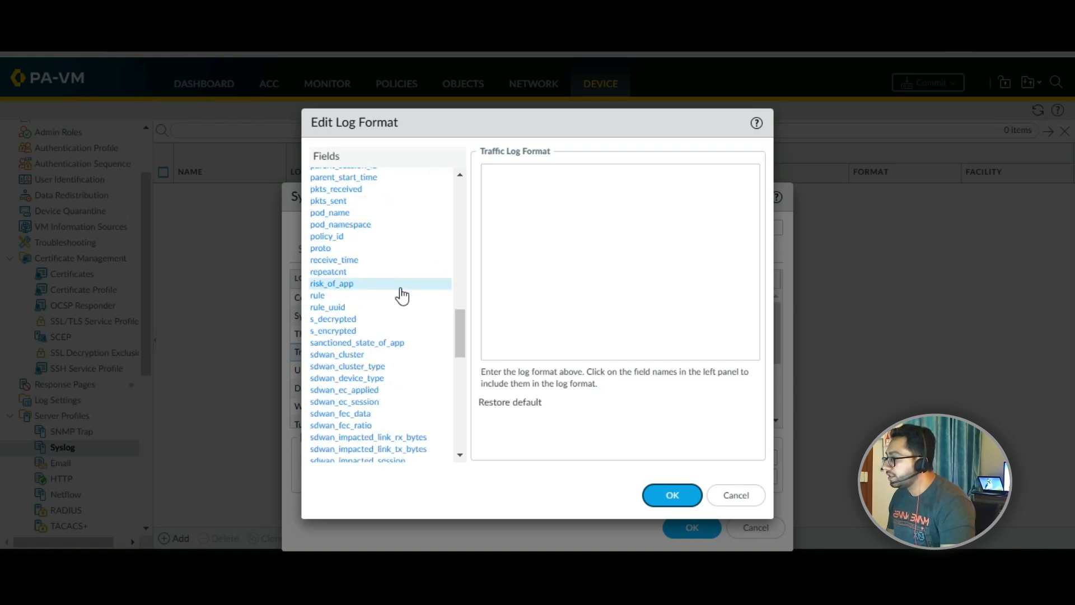
scroll(376, 379, down, 6)
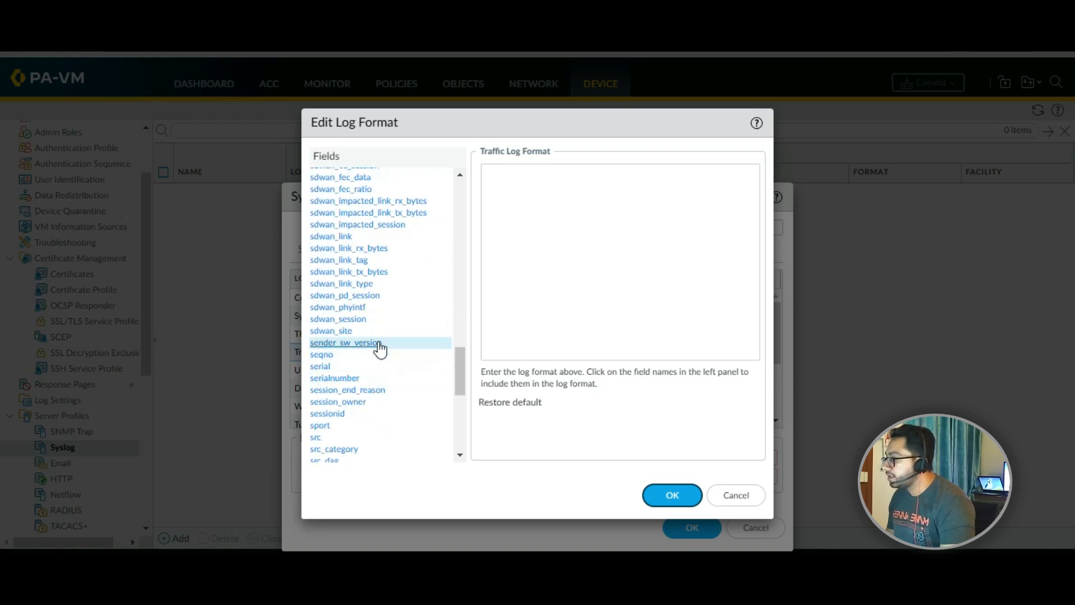
scroll(381, 319, down, 2)
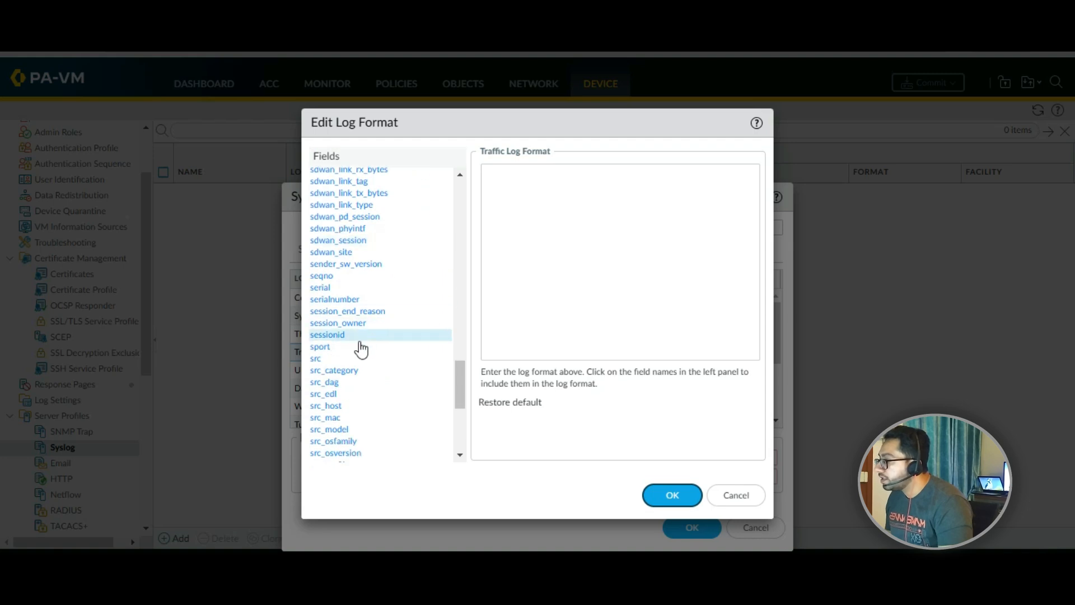
click(316, 359)
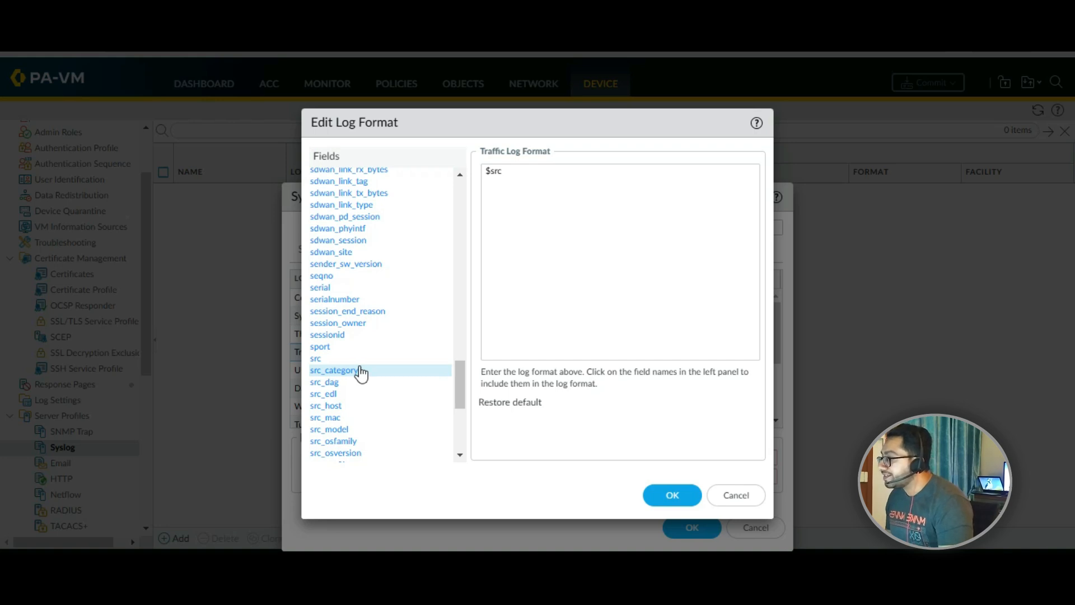
click(321, 347)
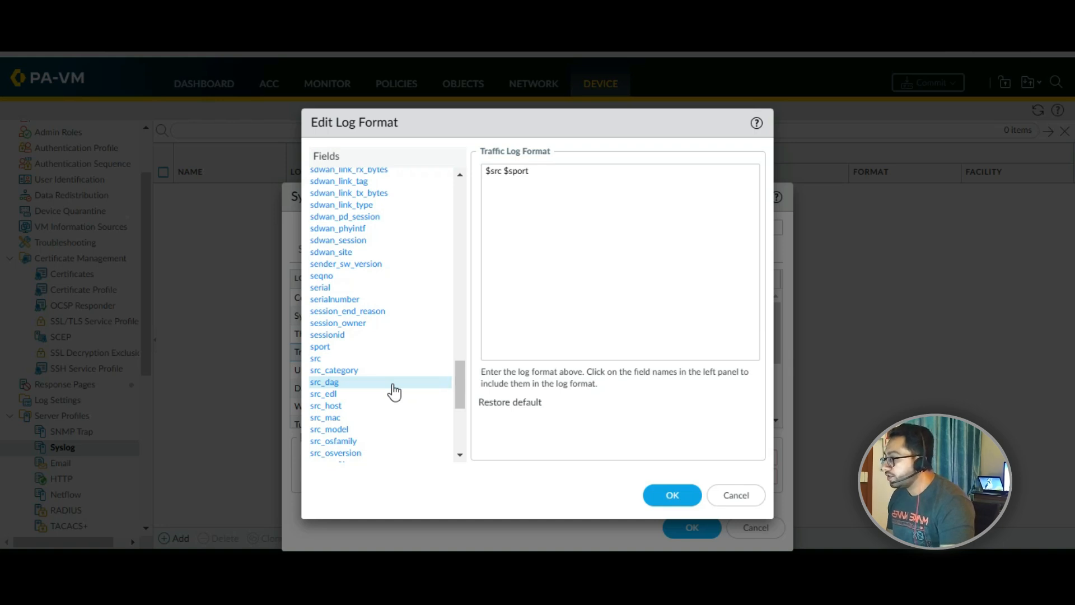
Step: Append the destination address and destination port fields, dst and dport, to the Traffic log format
scroll(394, 391, down, 3)
scroll(392, 393, up, 10)
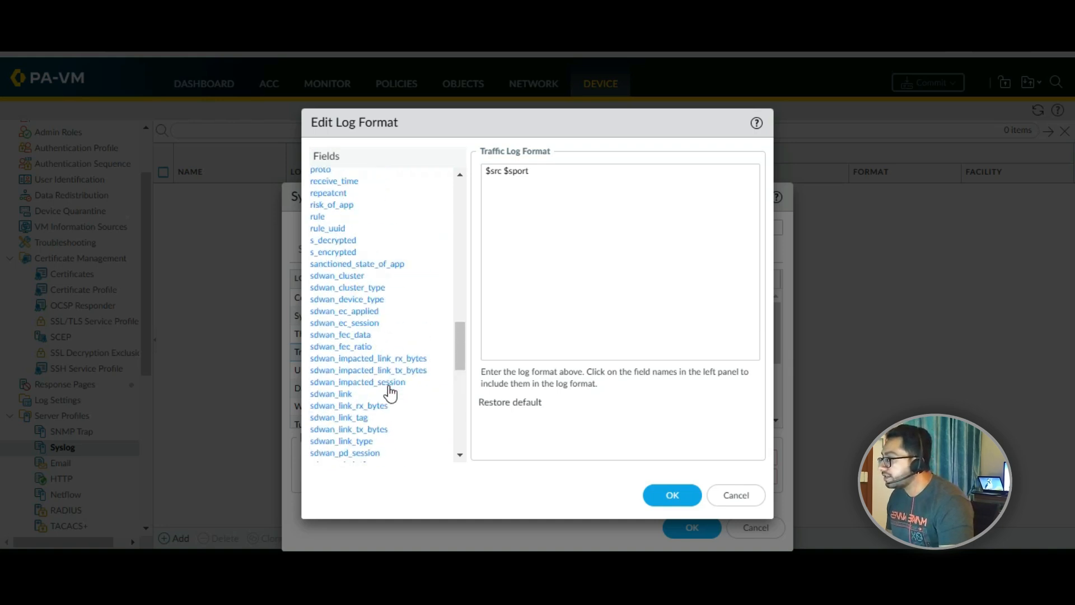
scroll(388, 392, up, 8)
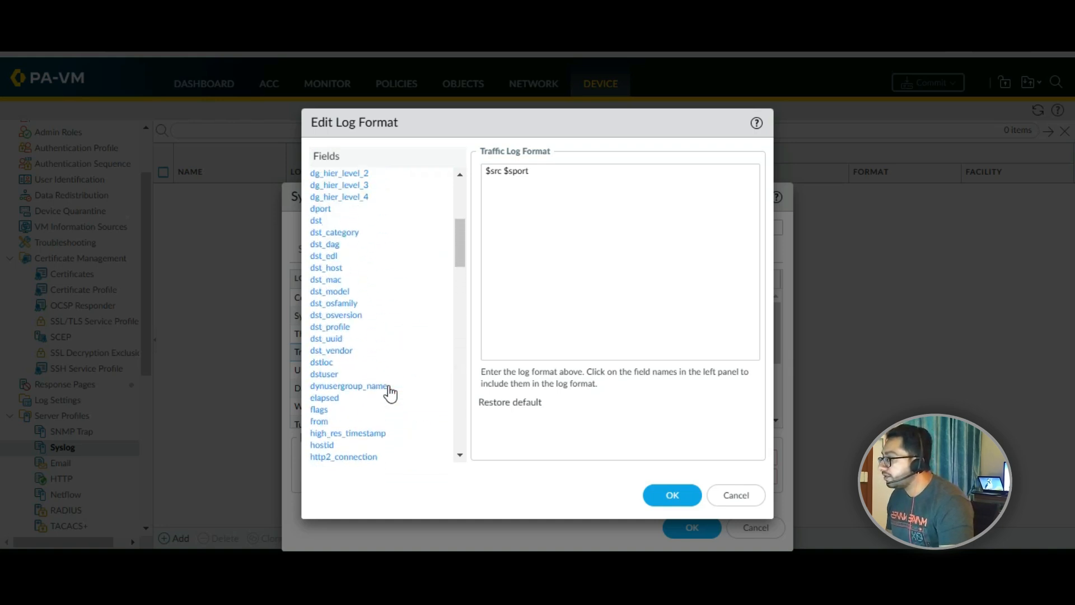
click(318, 223)
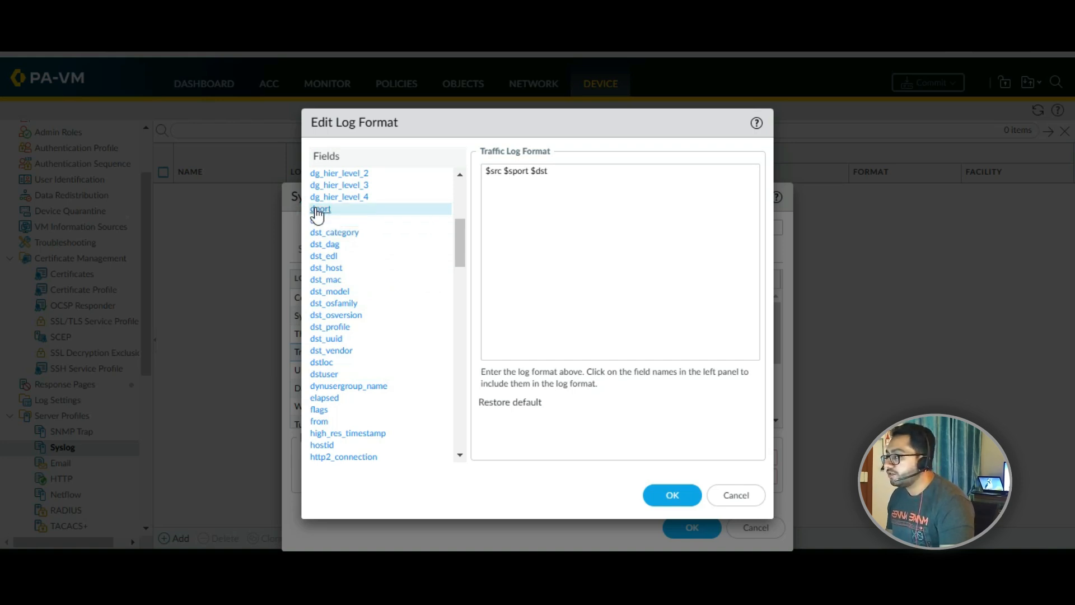
click(318, 210)
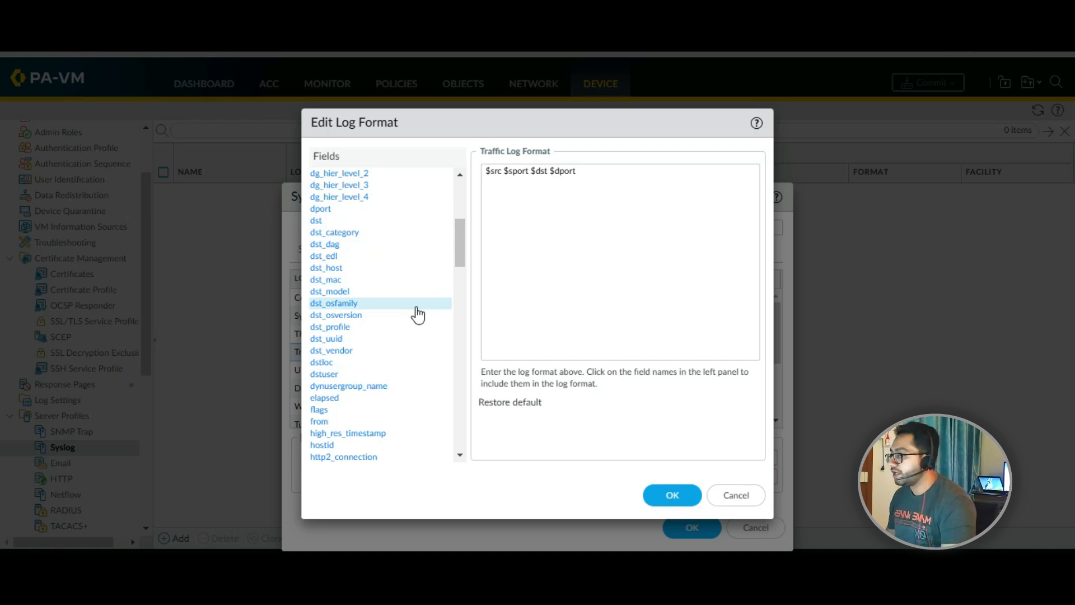
Step: Append the rule field to the Traffic log format and accept the custom format
scroll(343, 352, down, 3)
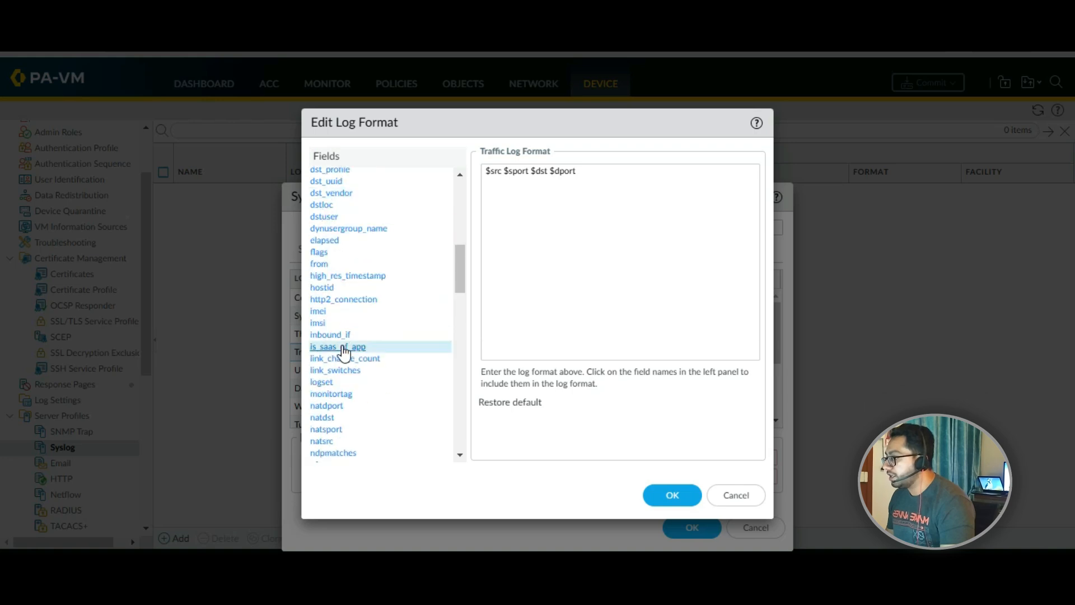
scroll(343, 353, up, 4)
scroll(343, 353, up, 3)
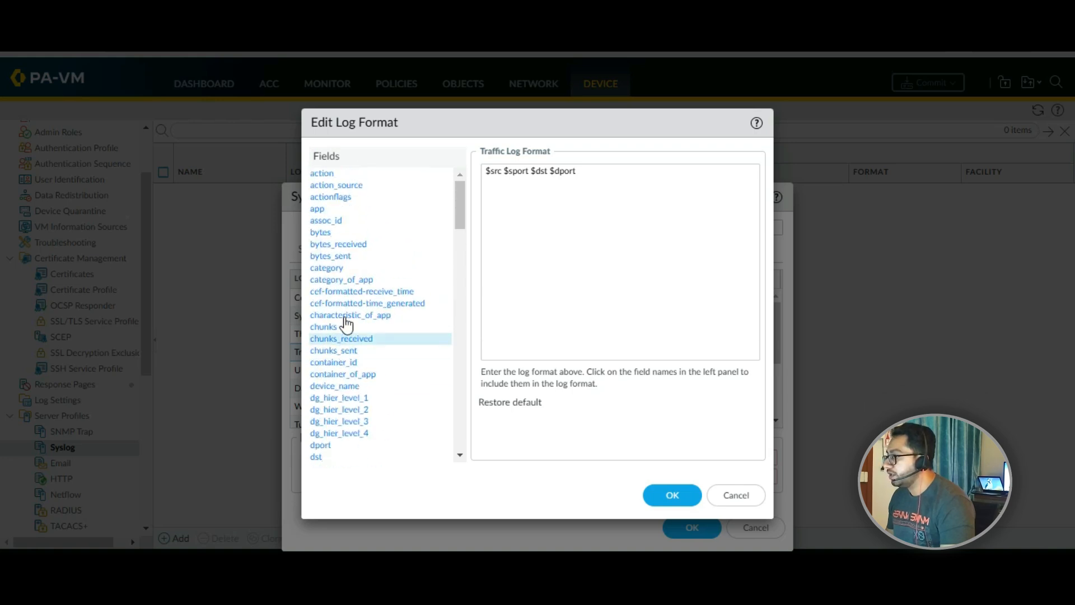
scroll(349, 235, down, 5)
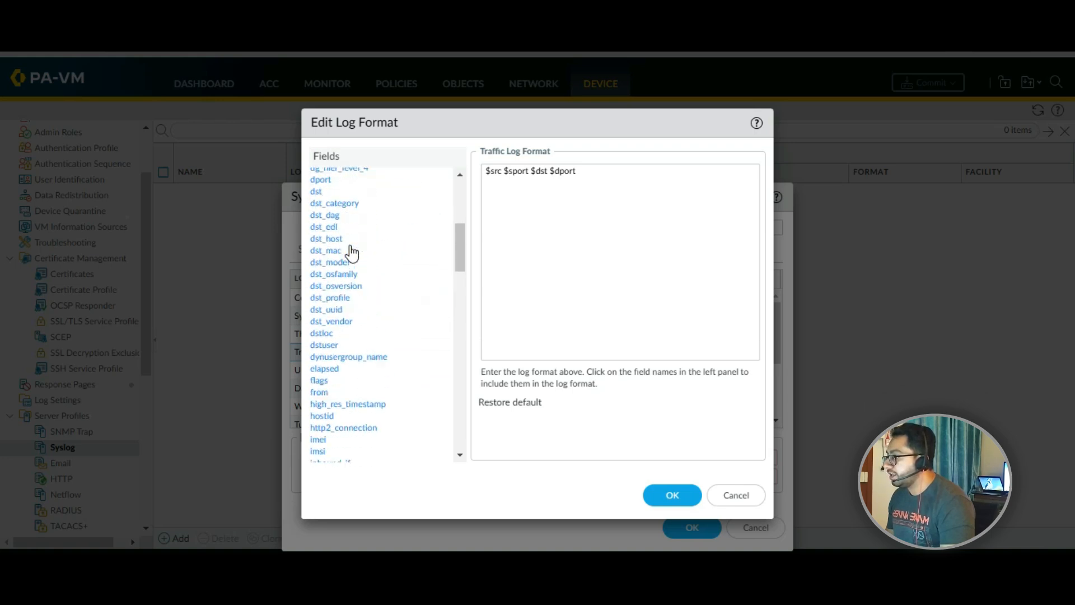
scroll(351, 253, down, 3)
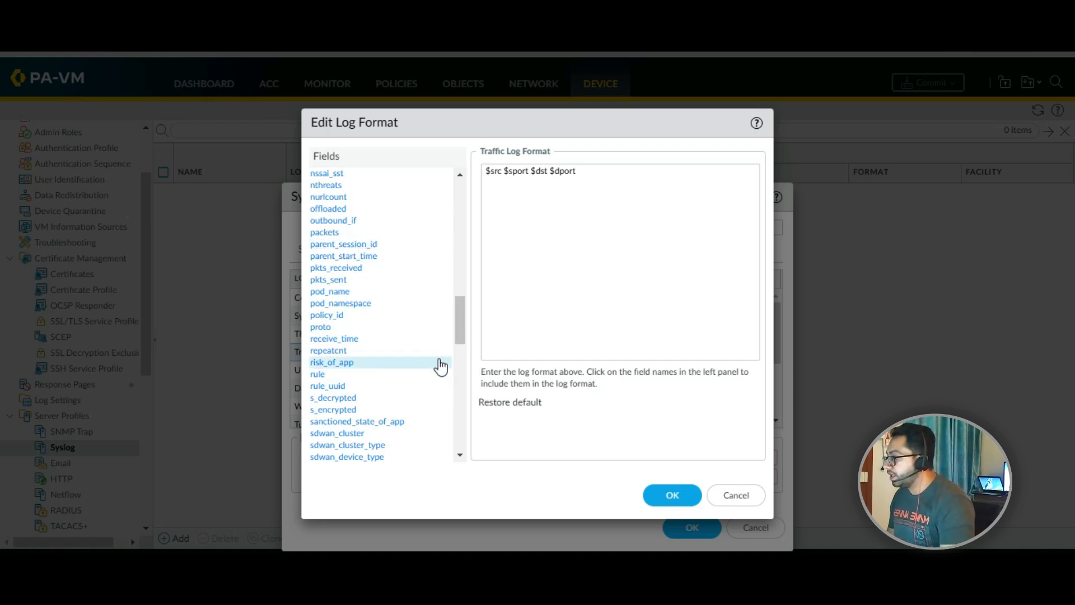
click(317, 374)
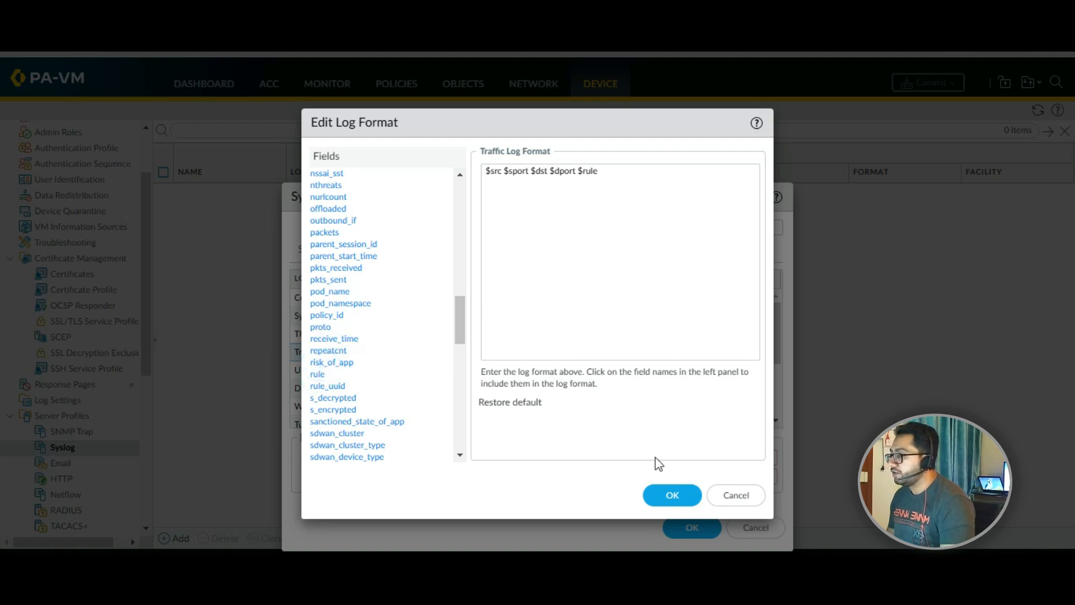
click(669, 497)
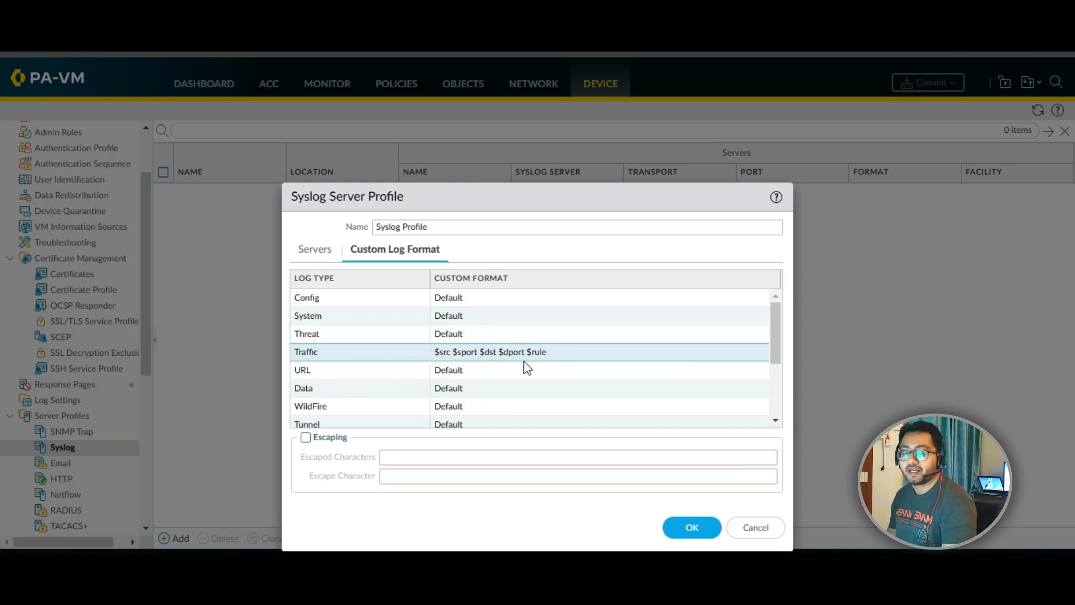
Step: Review the fields offered for the System log format, discard that edit, and save the syslog server profile
click(312, 317)
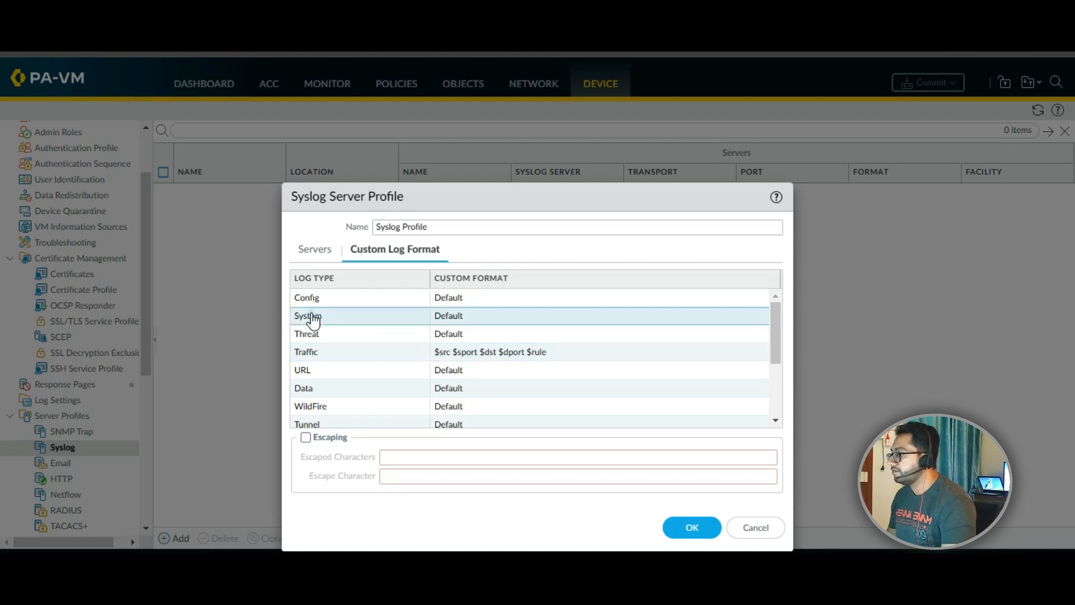
scroll(401, 295, down, 3)
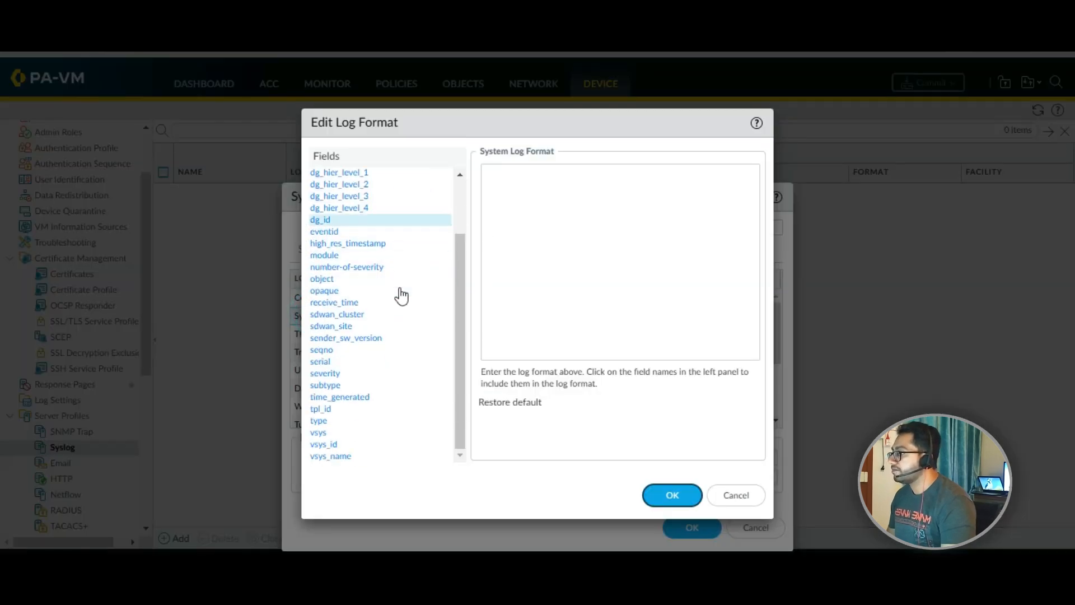
scroll(401, 295, up, 3)
scroll(401, 295, down, 3)
click(736, 495)
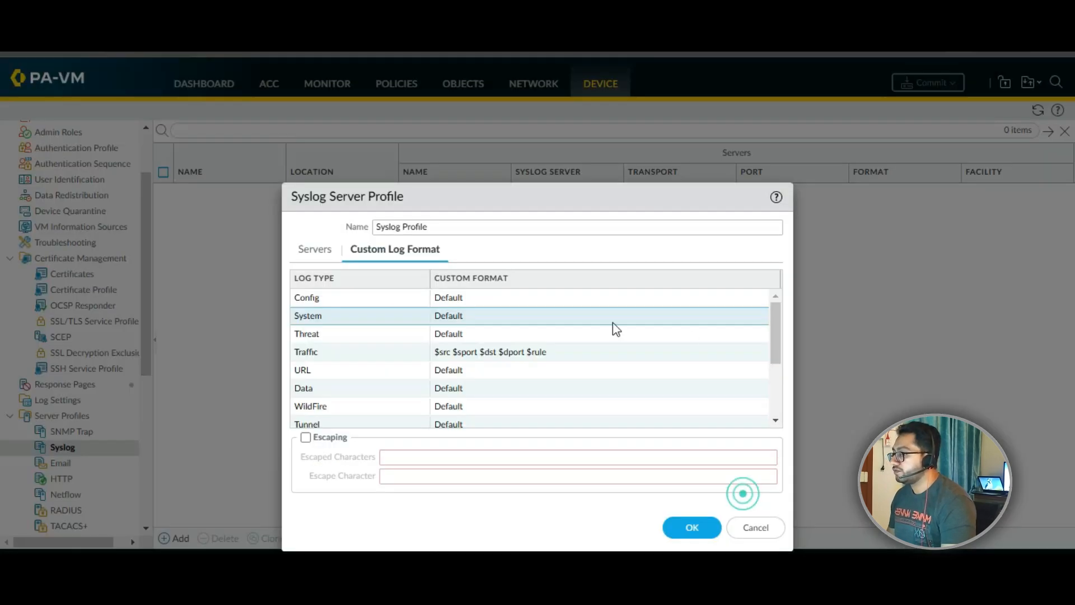
click(693, 514)
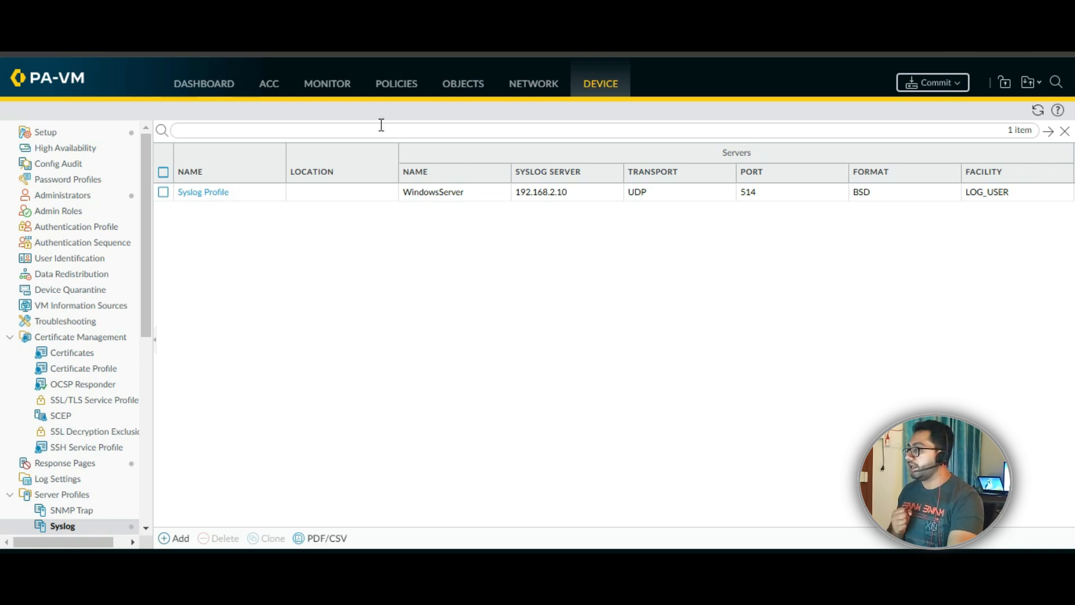
Step: Create a log forwarding profile named LogForward
click(458, 81)
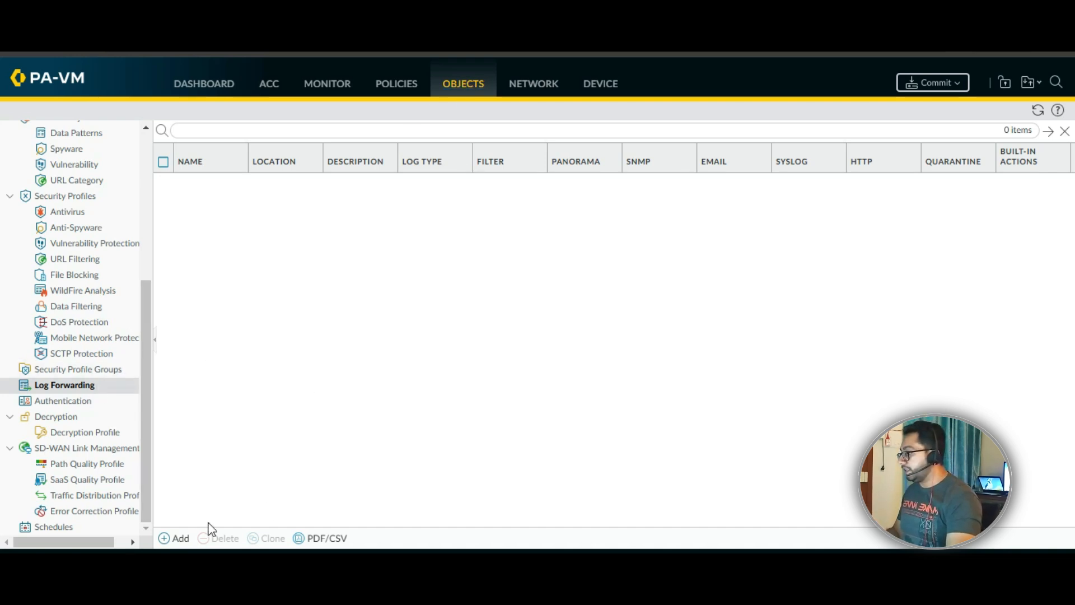
click(174, 539)
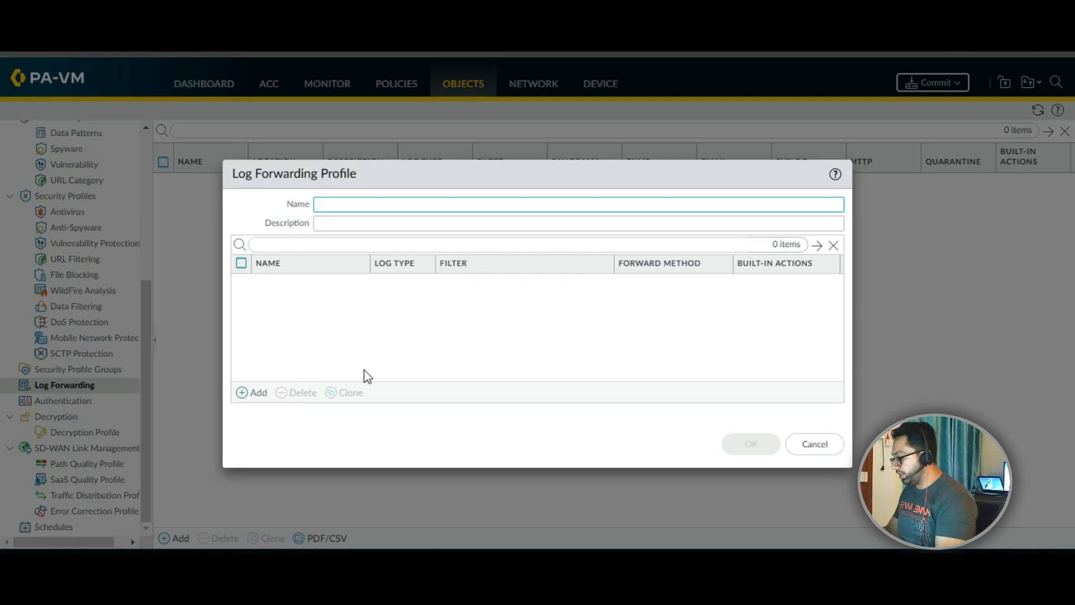
text(Log)
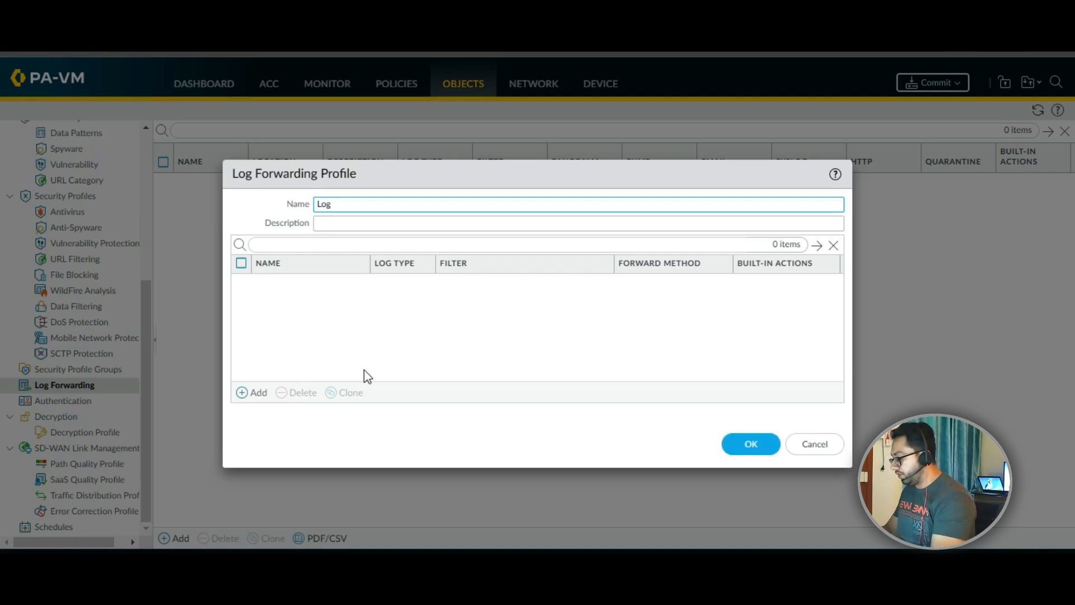
text(Forward)
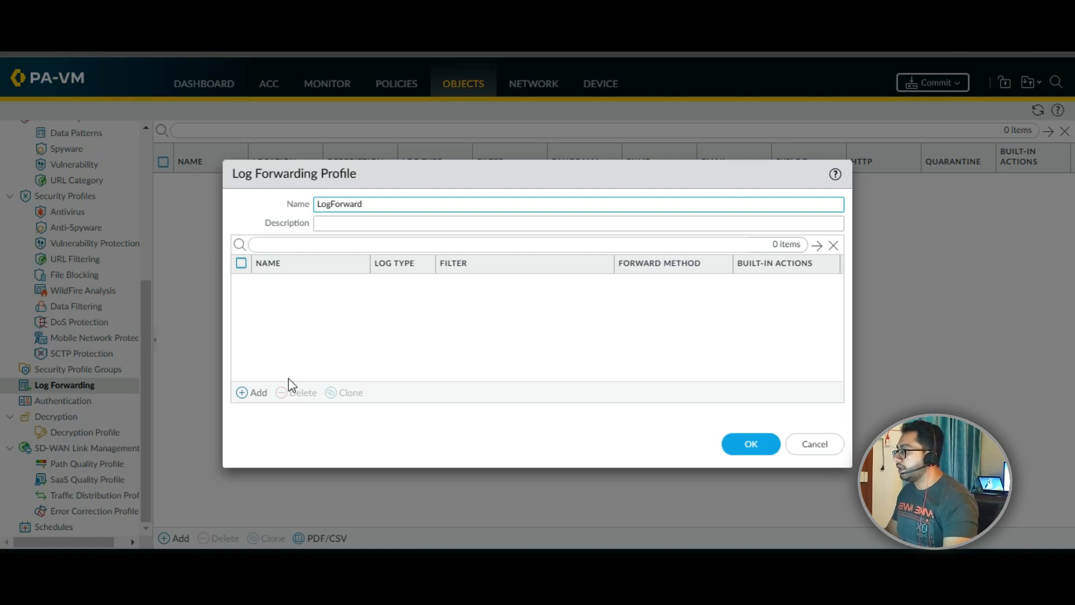
Step: Add a match list entry named LogForwarding to the profile, with the log type set to traffic
click(264, 394)
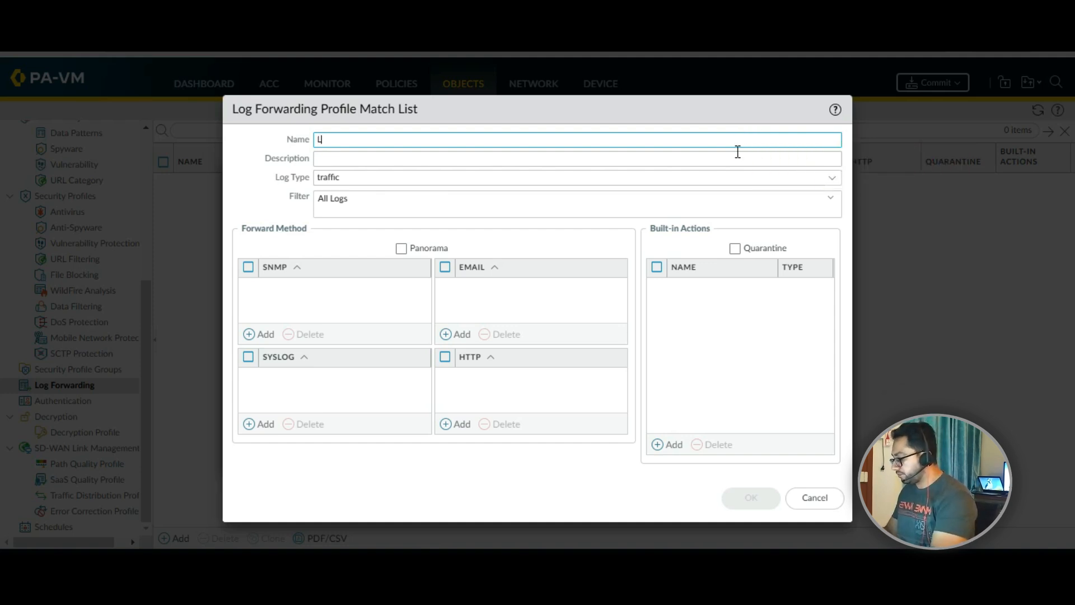
text(ogForwarding)
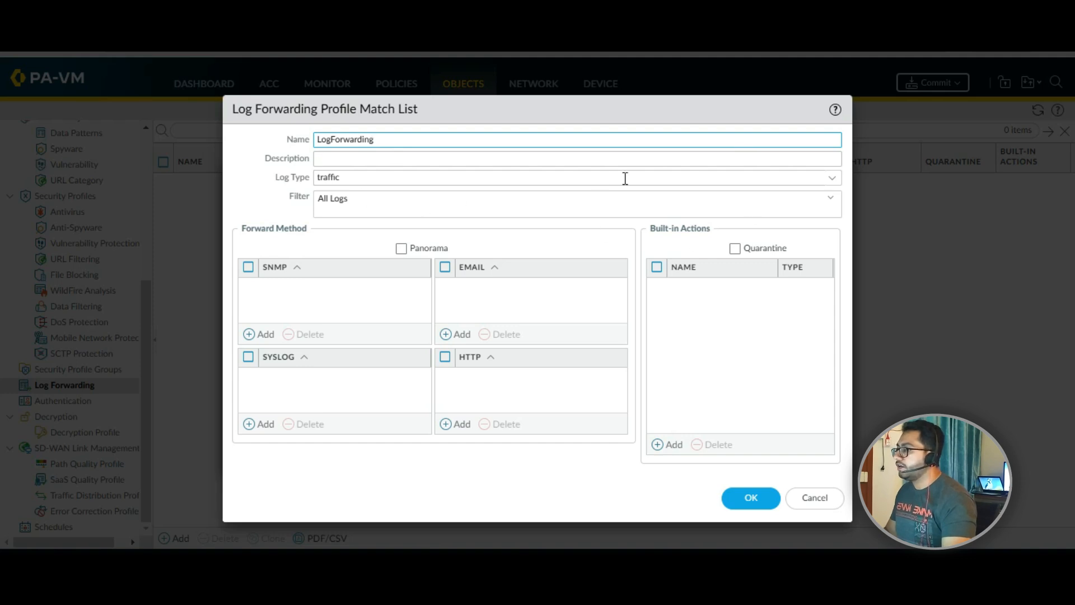
click(835, 182)
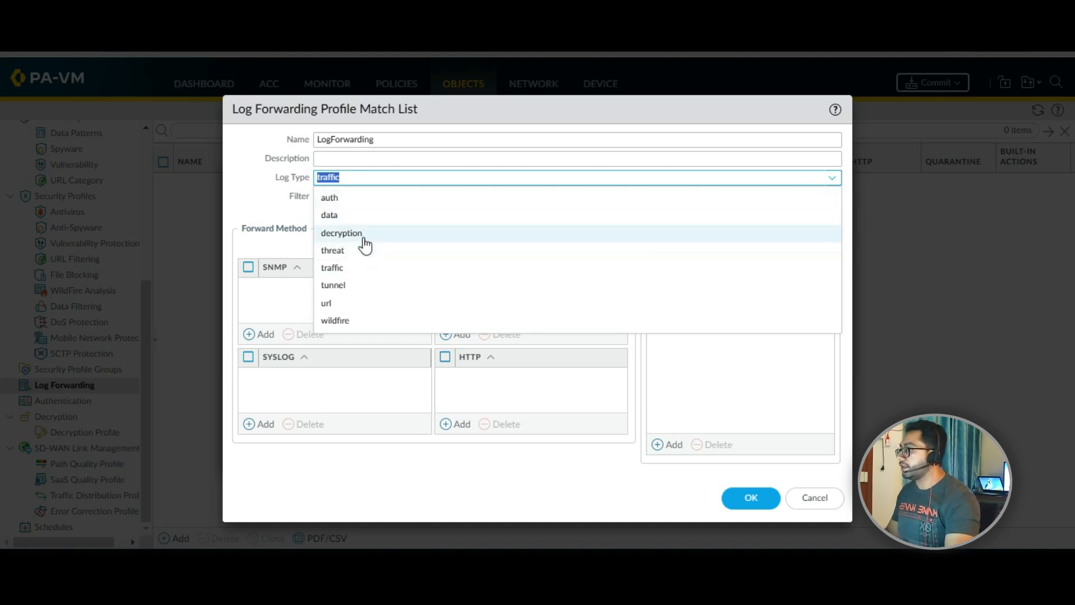
click(348, 268)
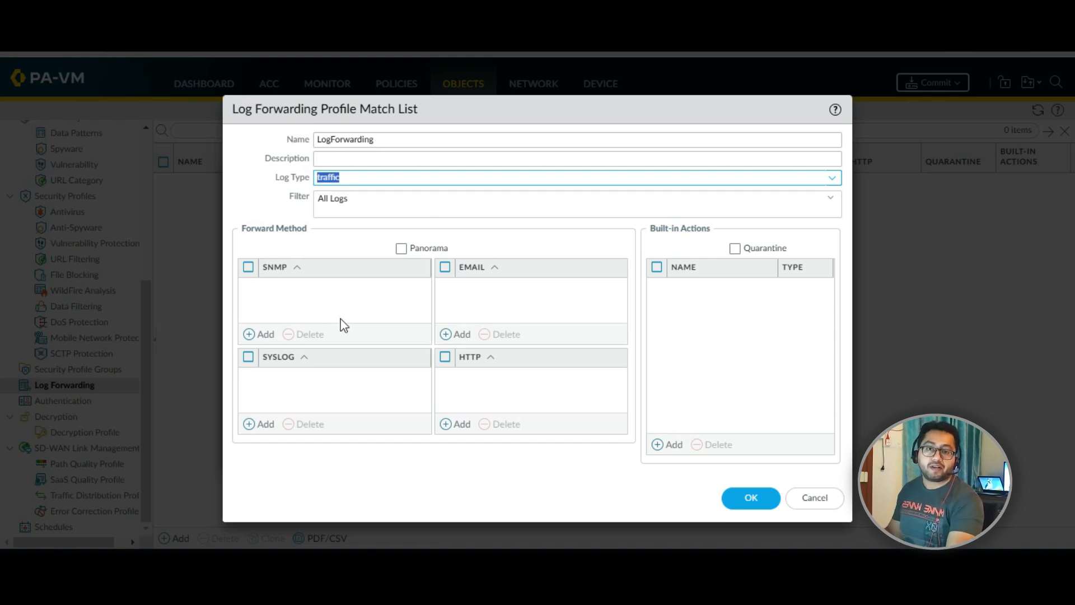
Step: Add Syslog Profile as the entry's syslog forward method, then save the match list entry and the log forwarding profile
click(264, 425)
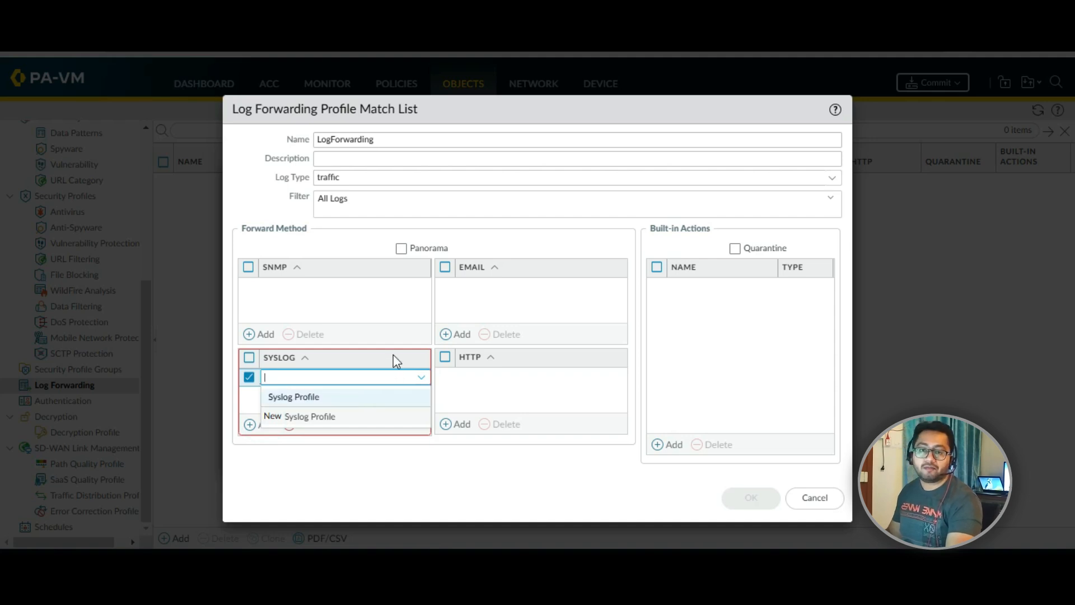
click(296, 402)
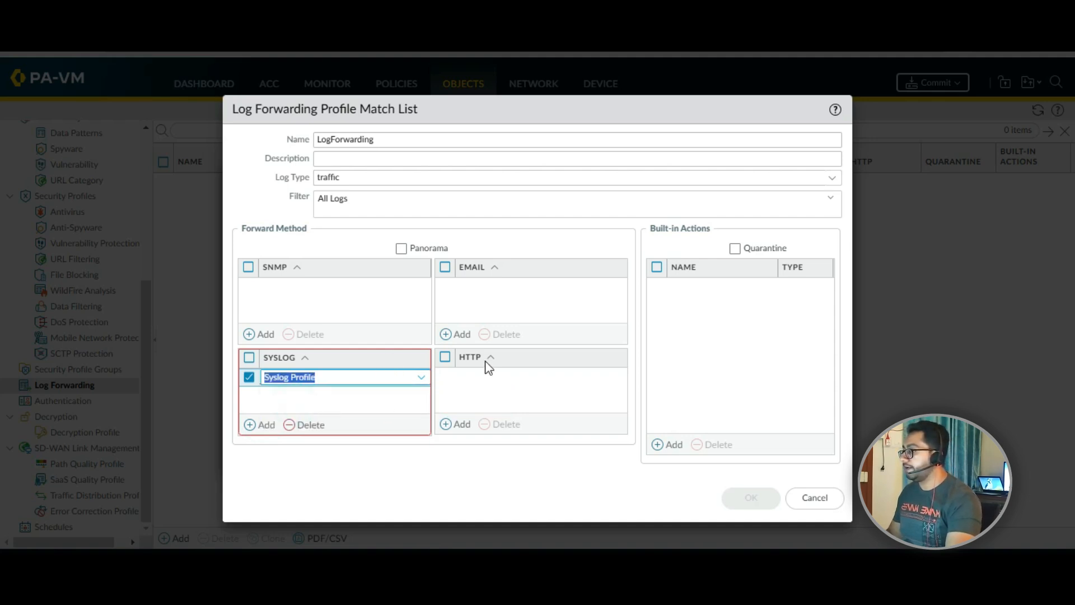
click(480, 385)
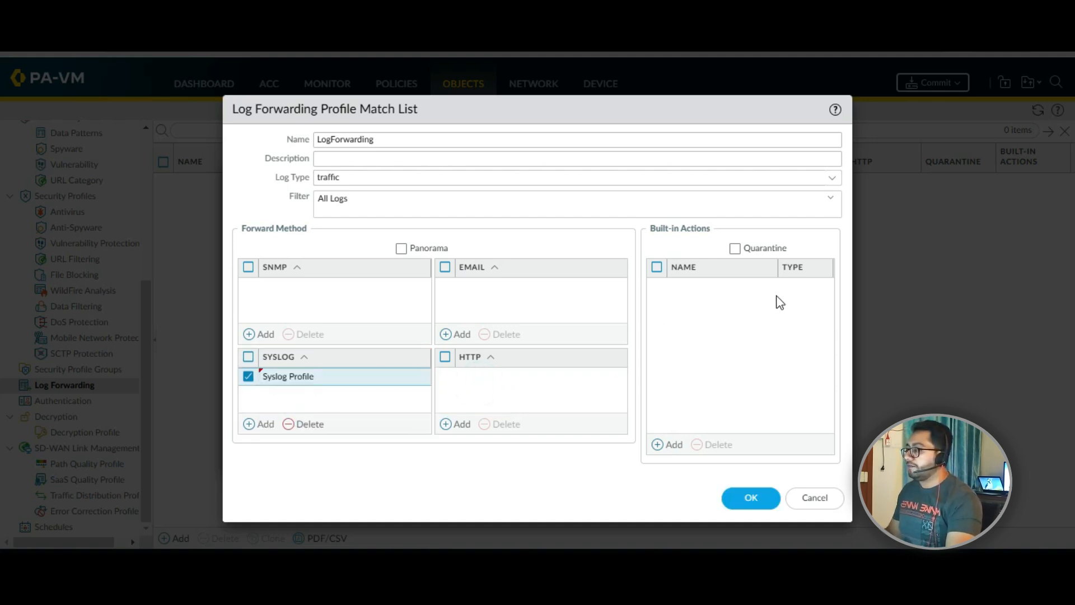
click(761, 507)
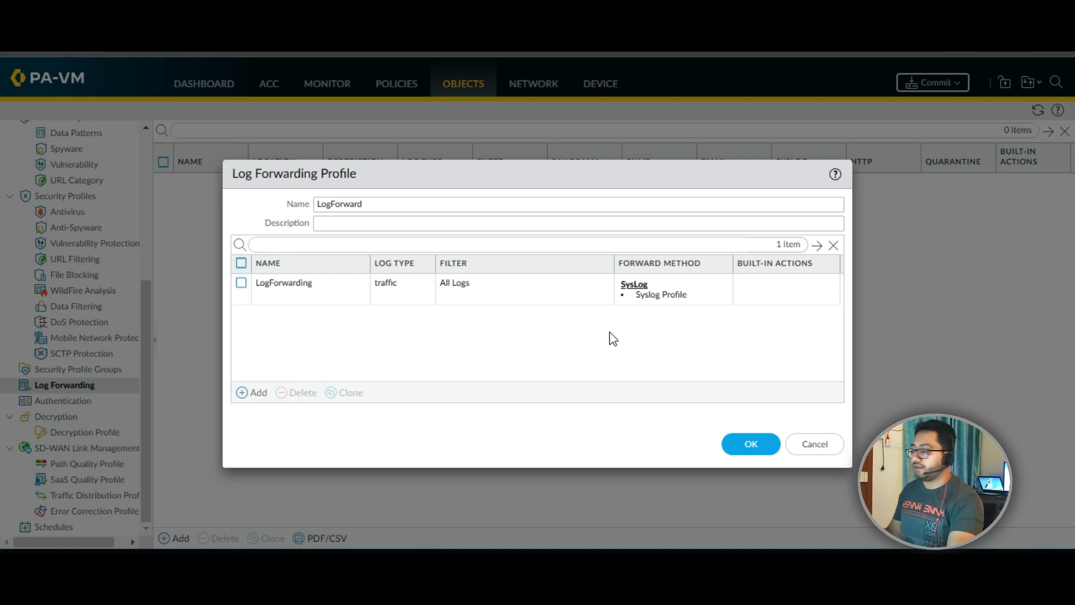
click(739, 448)
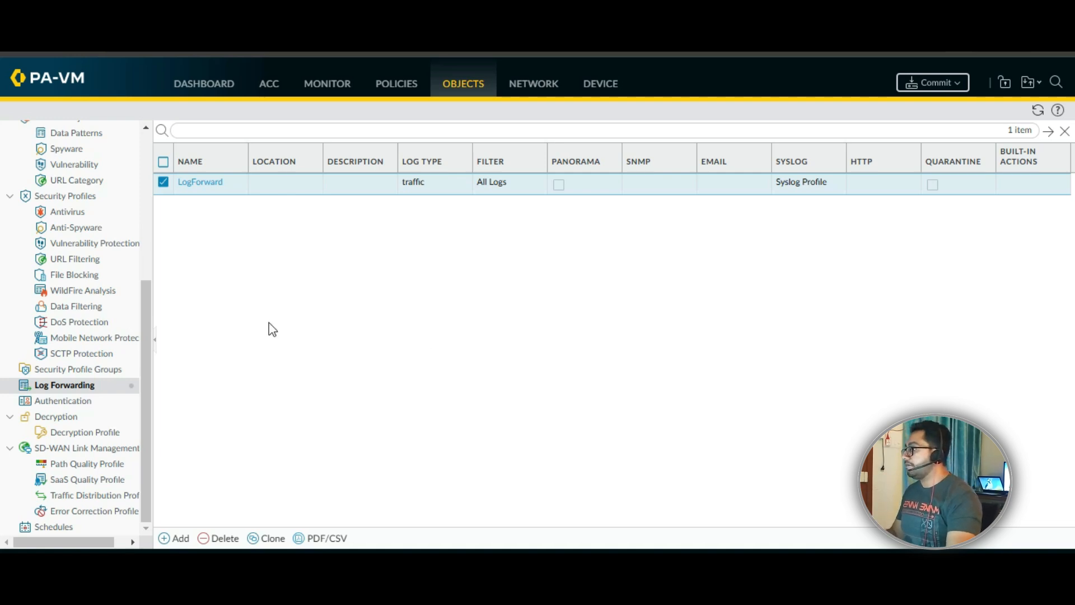
Step: Assign the LogForward log forwarding profile to the IN to OUT security policy rule and save the rule
scroll(142, 293, up, 5)
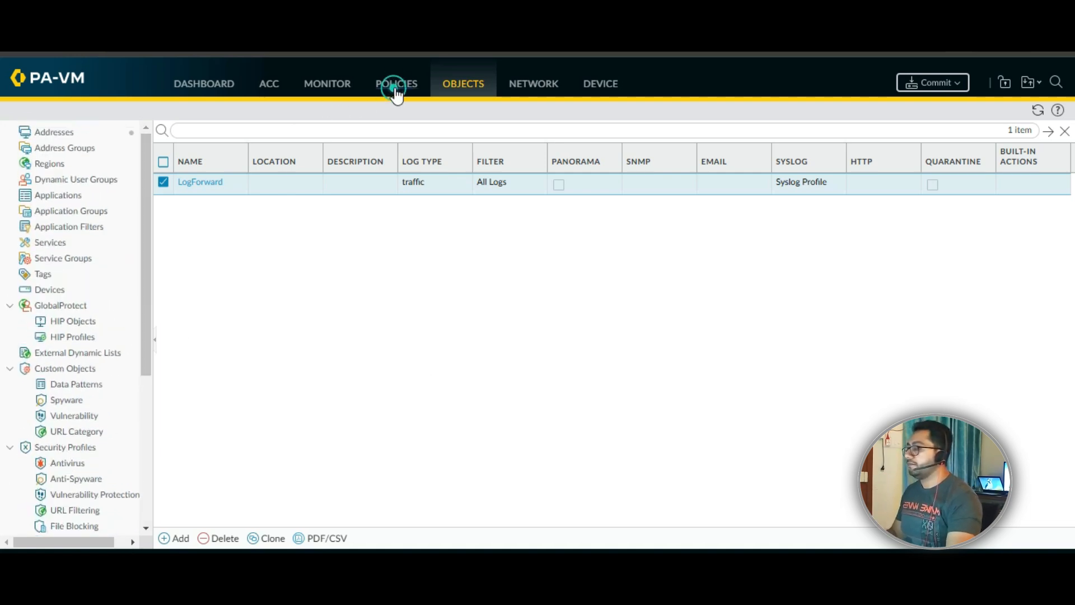
click(395, 87)
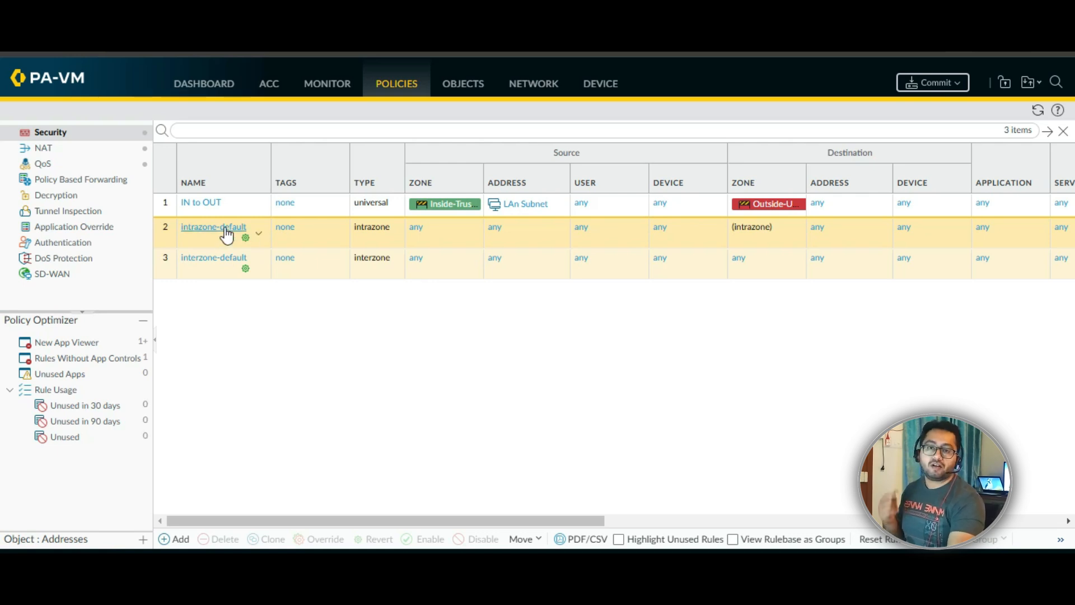
click(210, 208)
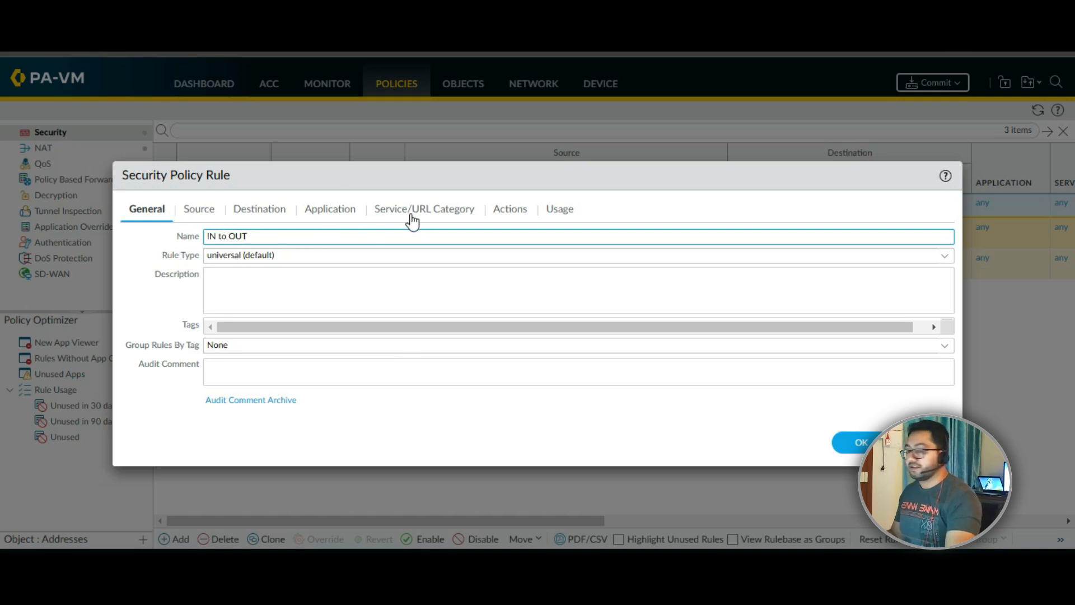
click(514, 209)
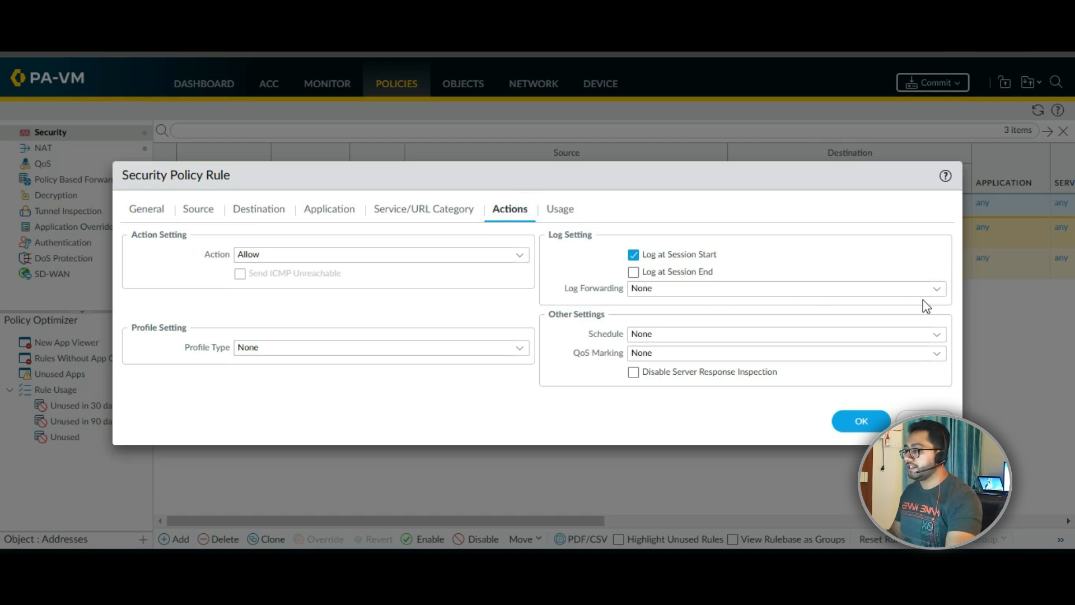
click(939, 295)
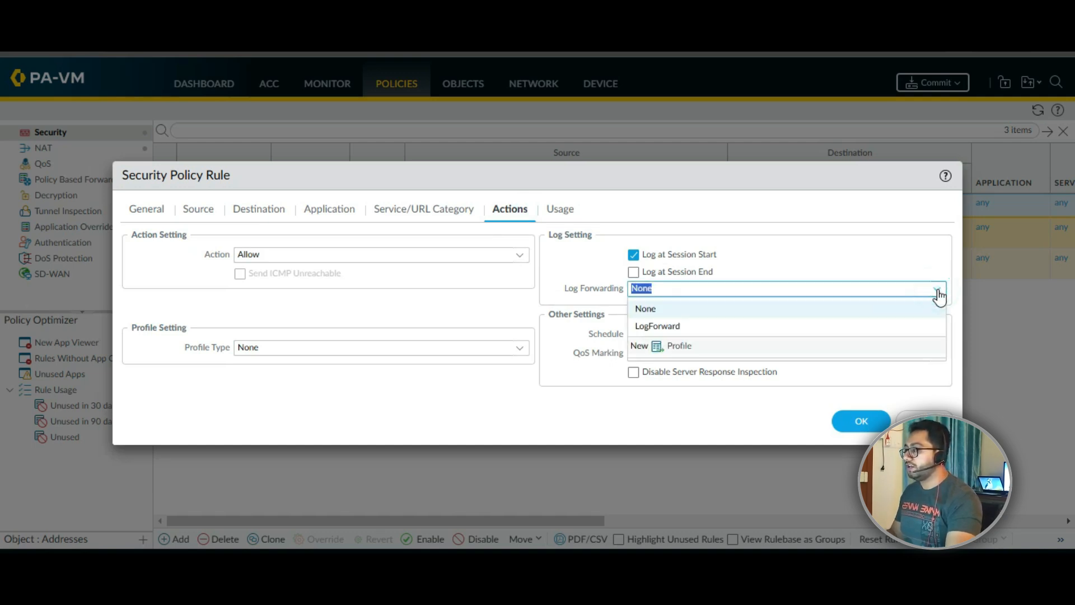
click(693, 327)
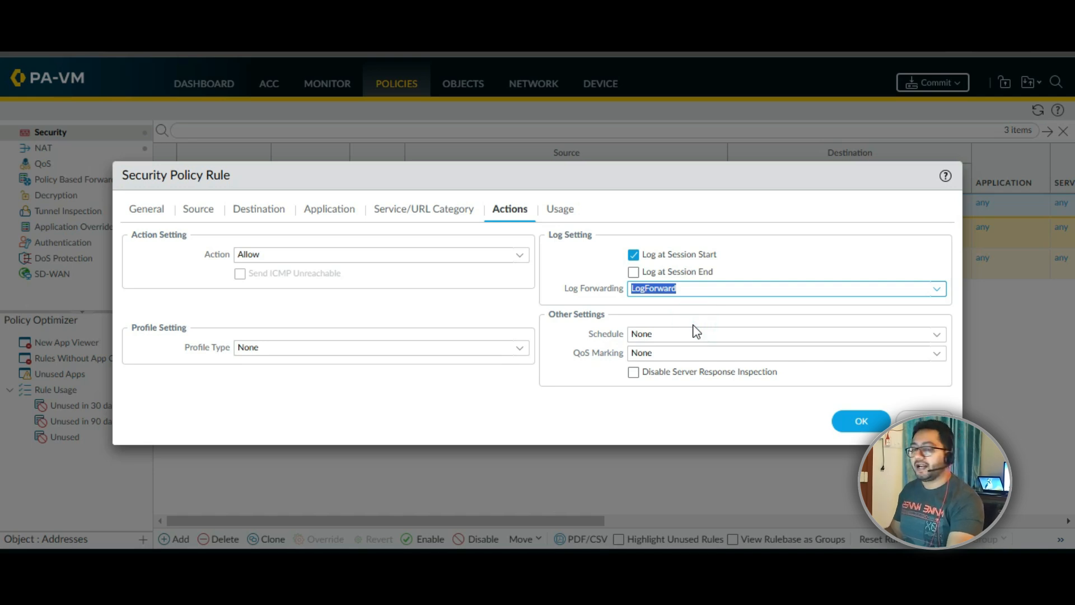
click(852, 425)
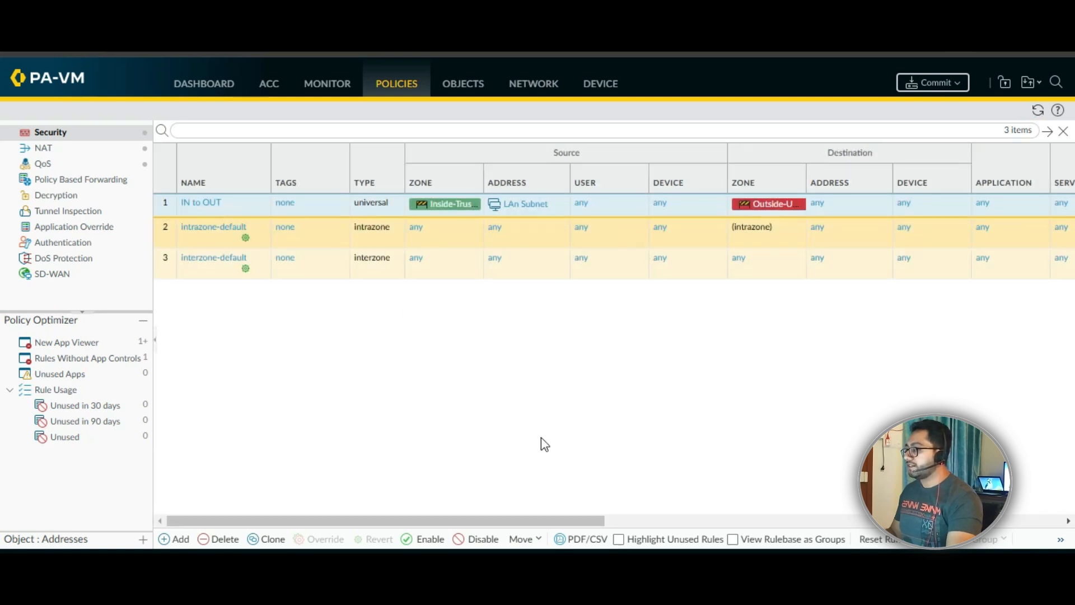
Step: Reopen the IN to OUT security rule and check the log settings among its actions
drag(509, 522, 438, 491)
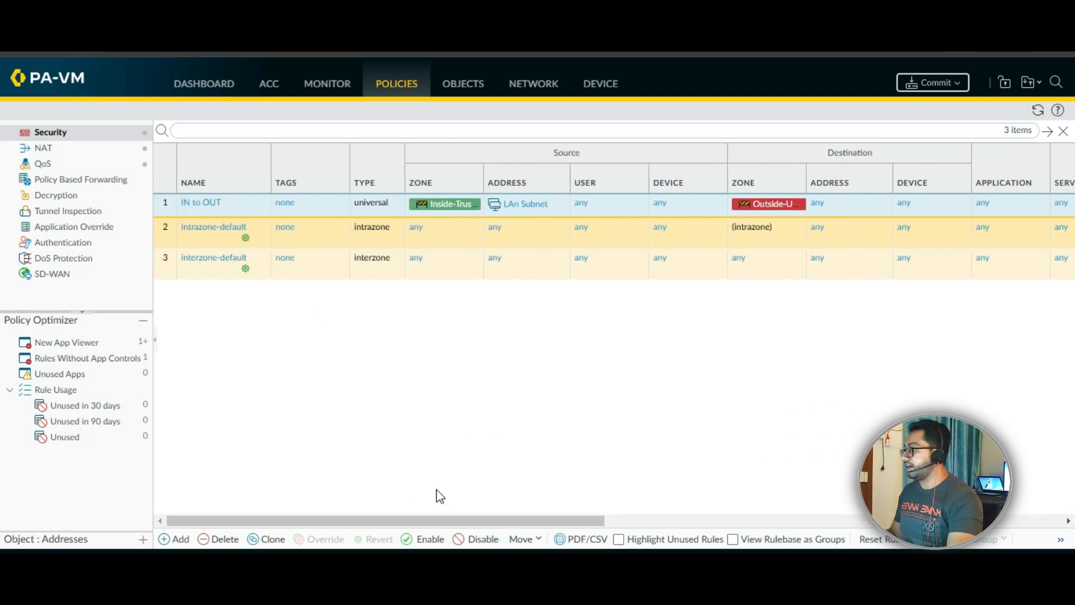
click(194, 203)
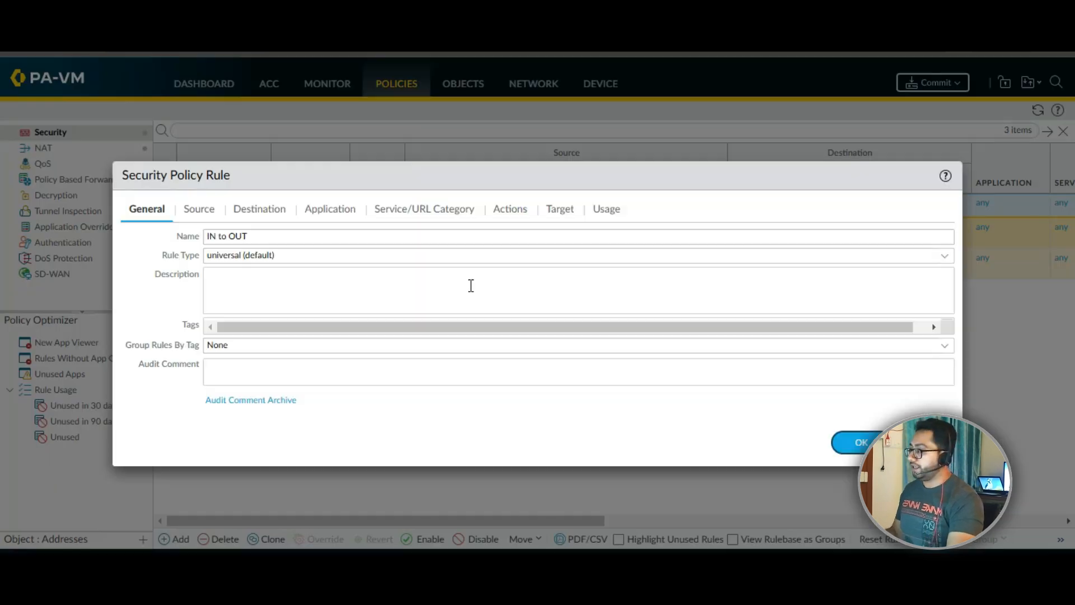
click(509, 209)
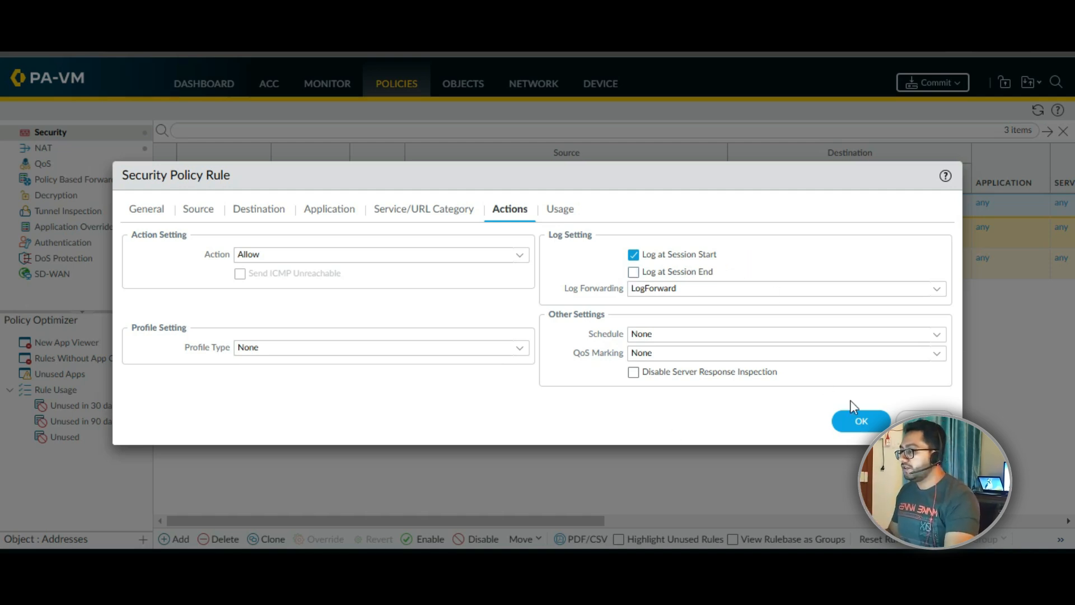
click(862, 421)
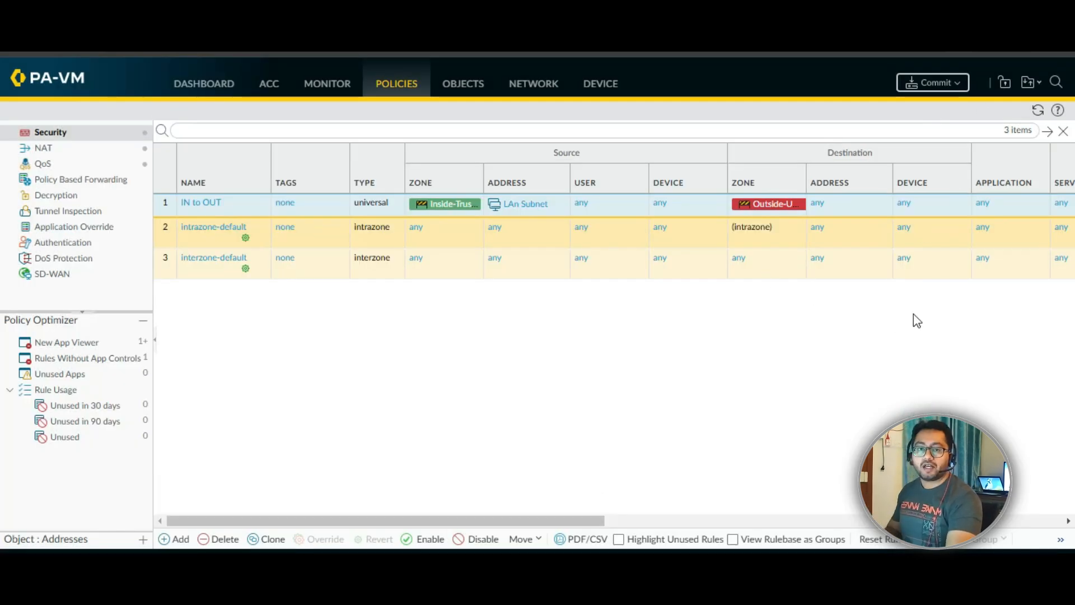
Step: Commit all pending changes to the firewall's running configuration
click(965, 75)
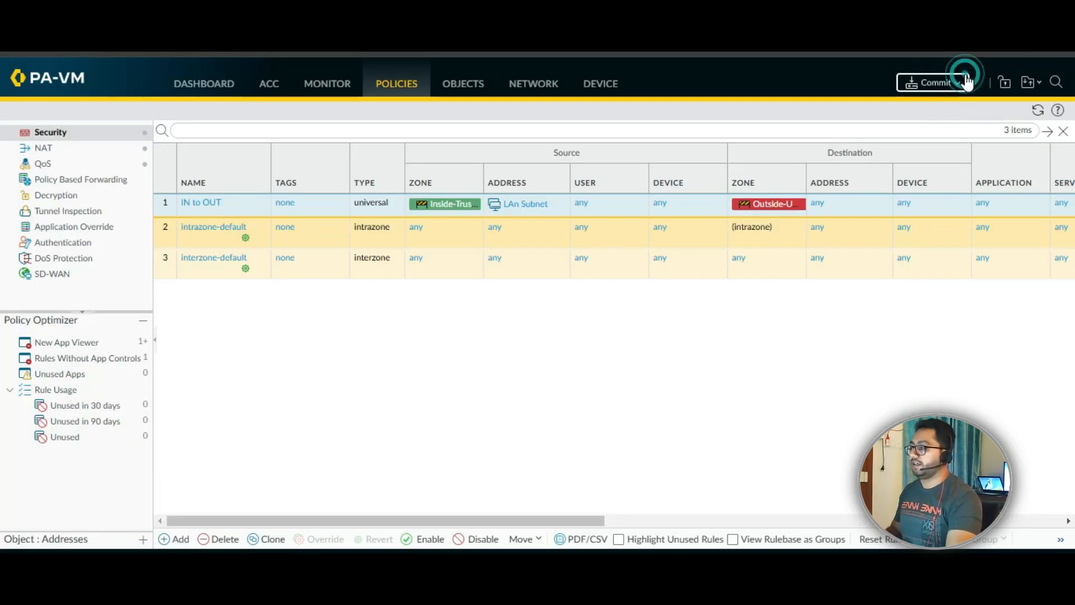
click(939, 84)
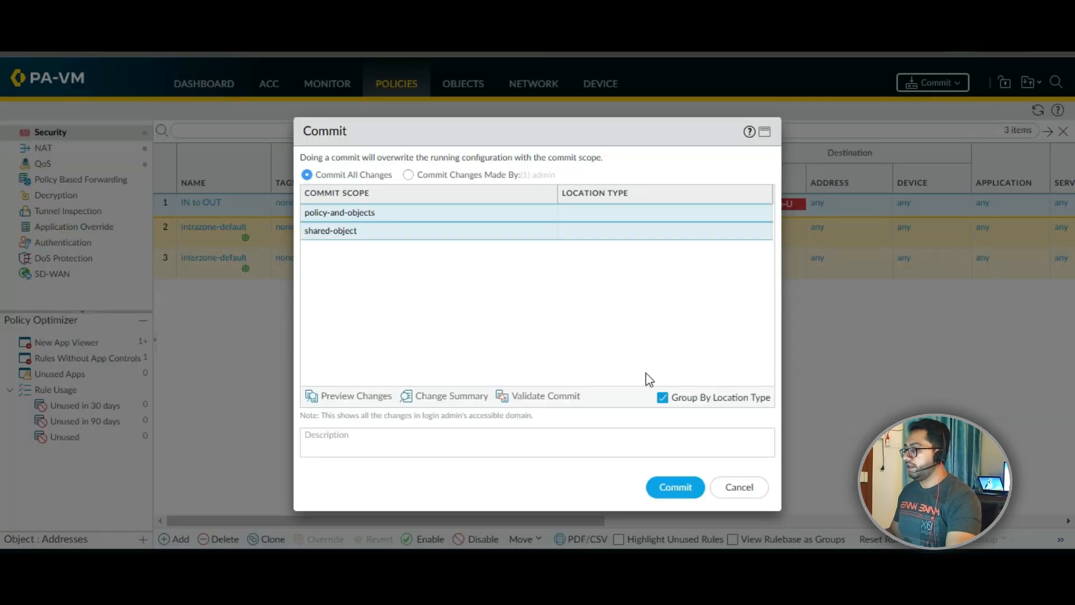
click(662, 494)
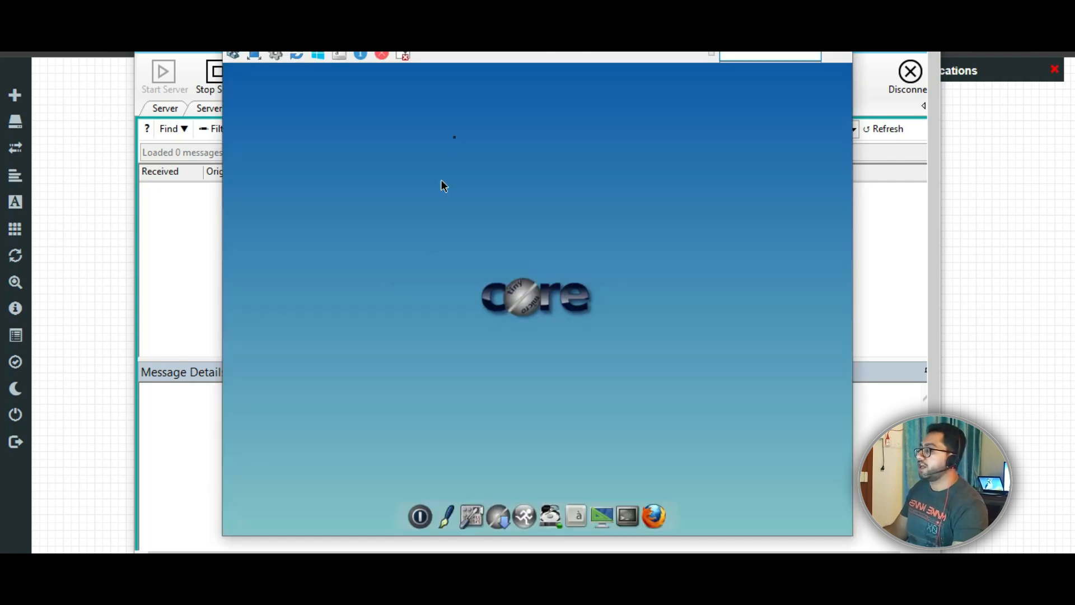
Step: Switch to Syslog Watcher on the Windows Server and check its latest-messages view for received firewall logs
click(782, 36)
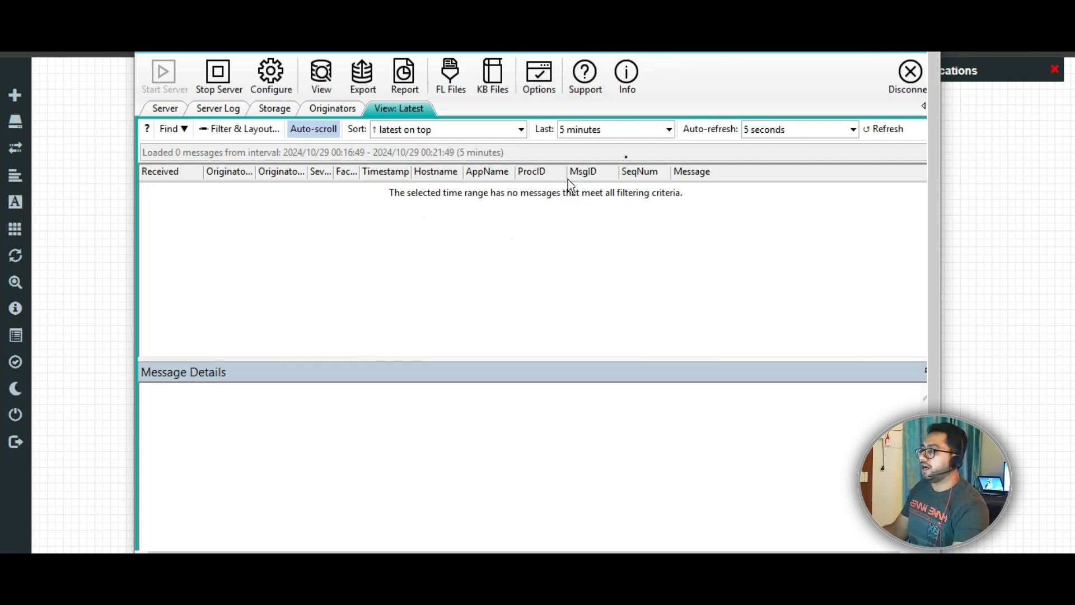
click(880, 52)
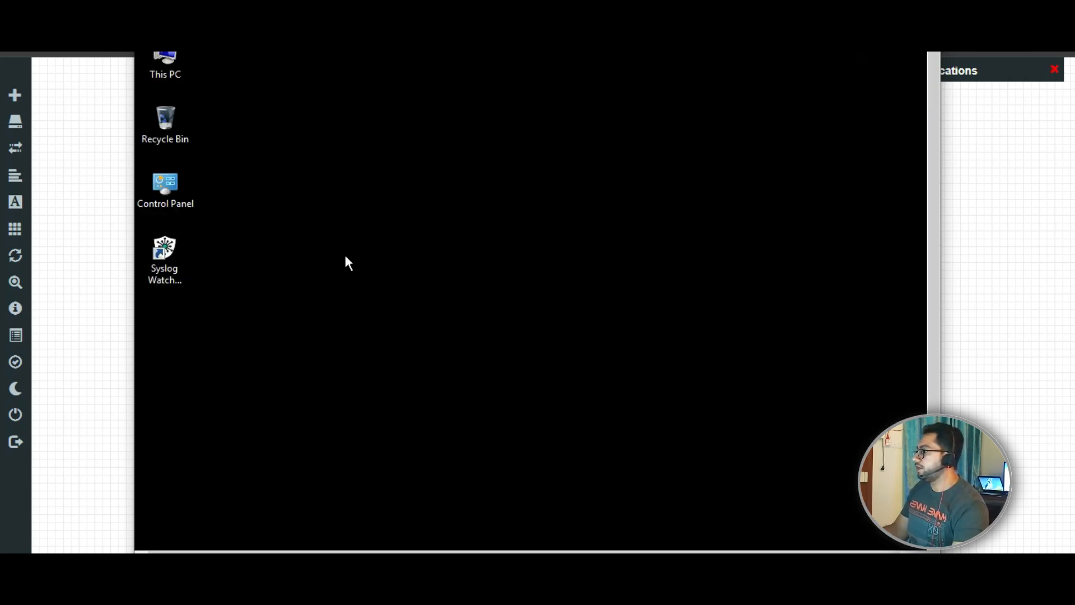
click(165, 260)
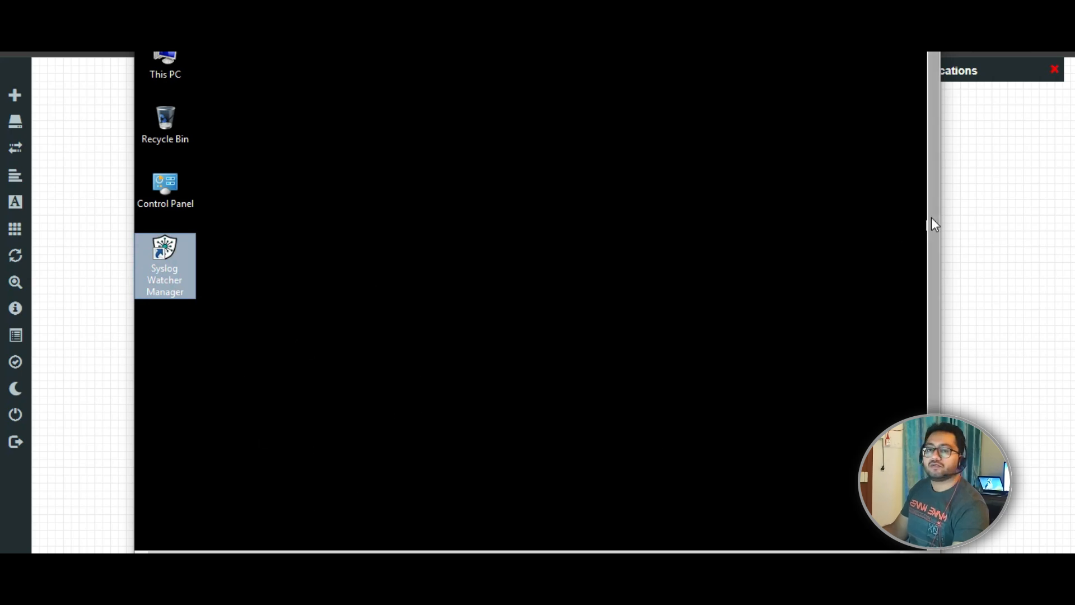
drag(931, 218, 940, 318)
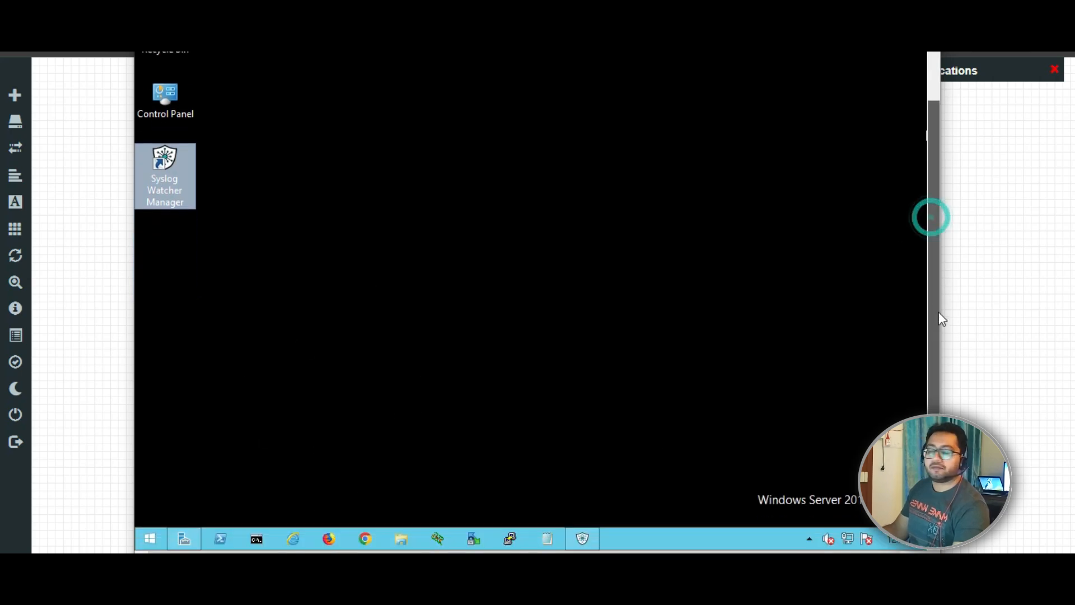
click(580, 542)
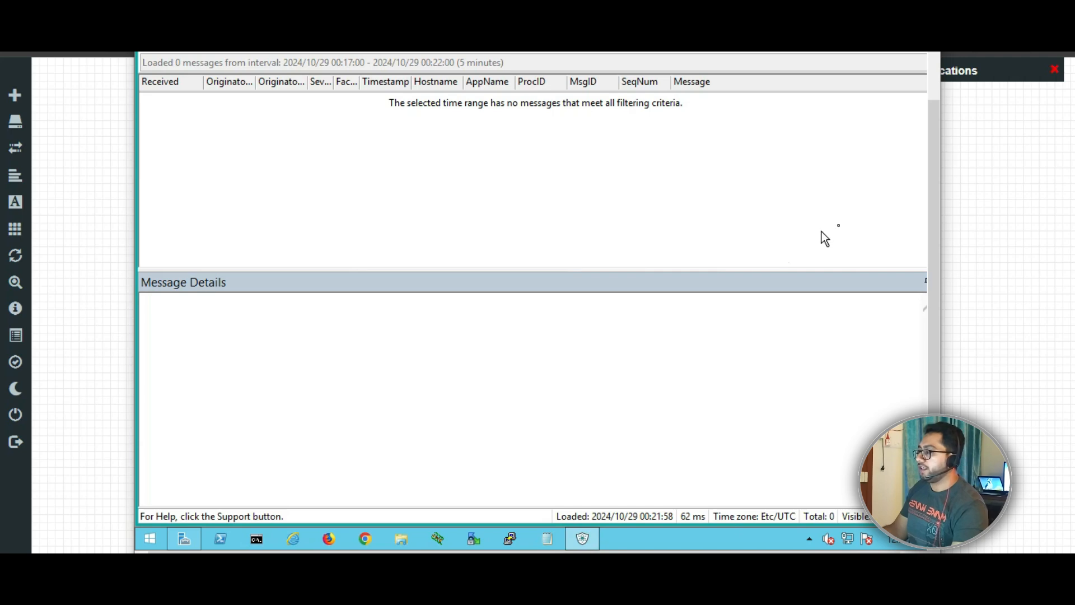
drag(932, 116, 932, 58)
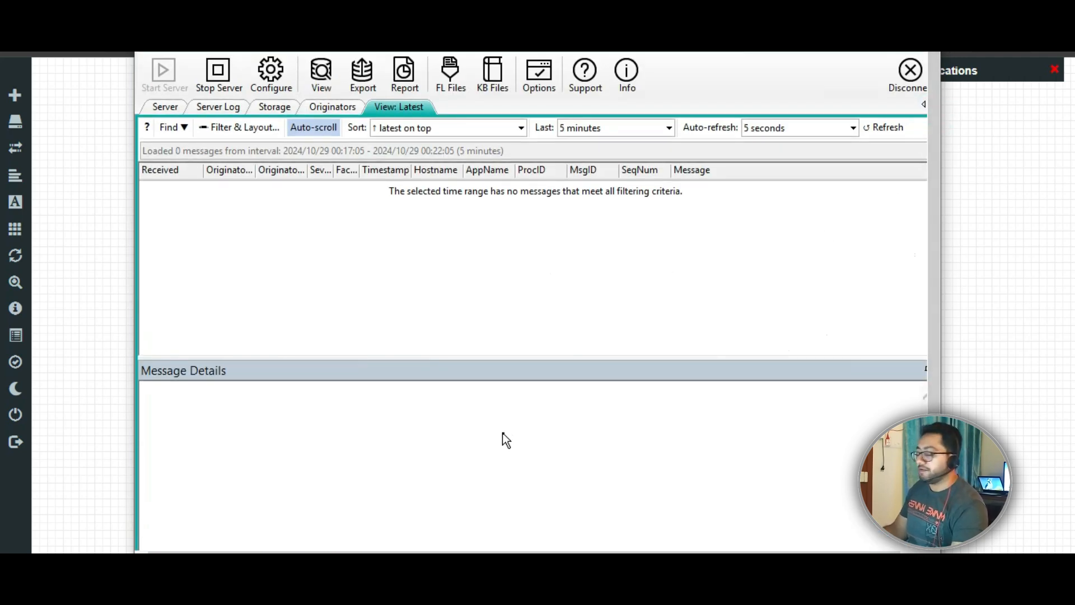
Step: Switch to the Tiny Core client and open its network settings to check the eth0 addressing
mouse_move(393, 552)
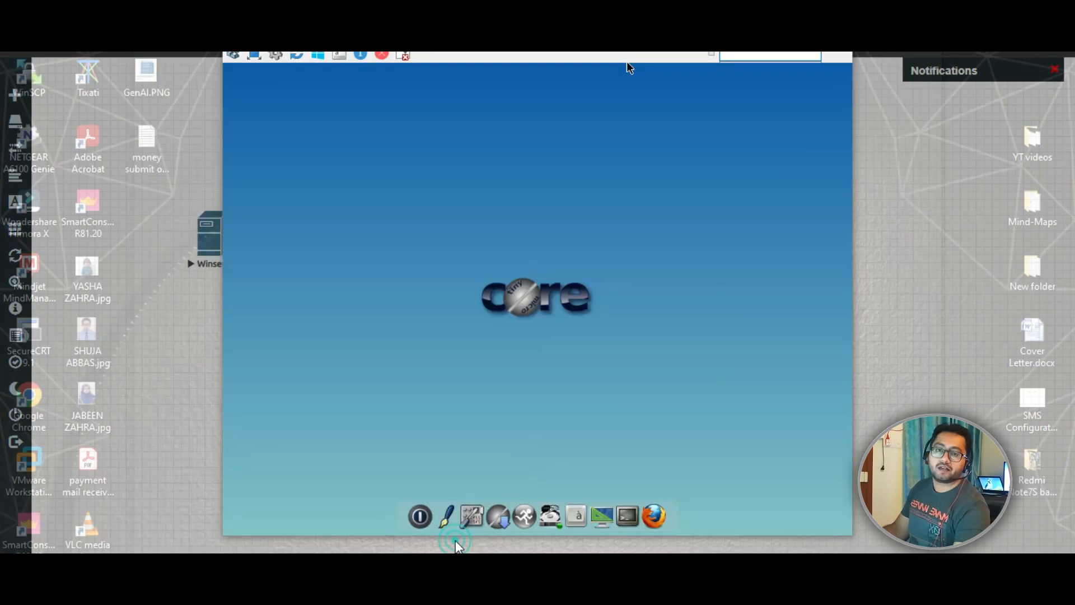
click(453, 543)
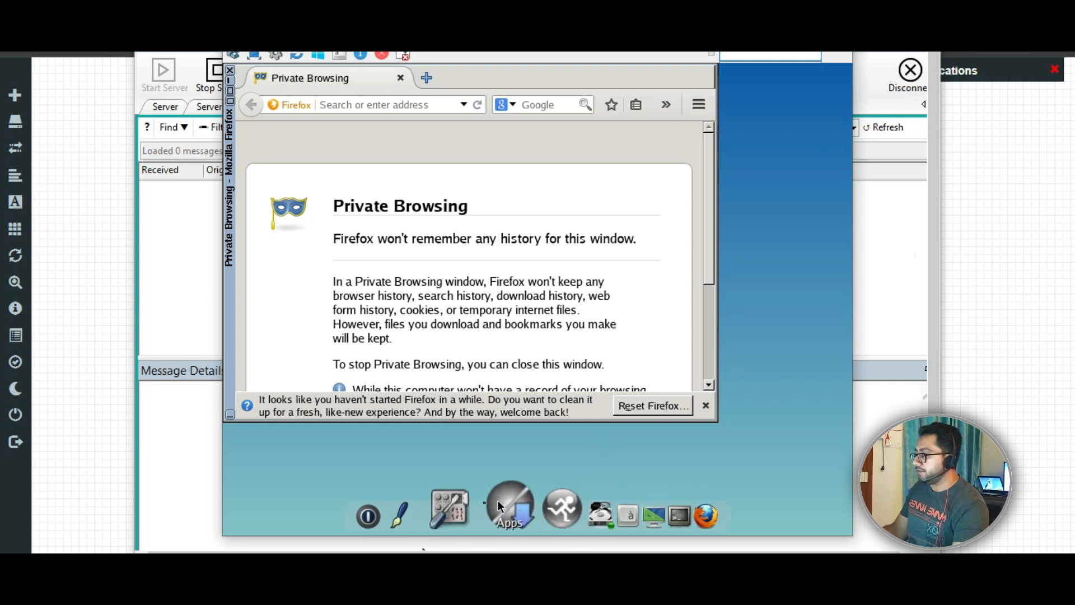
click(491, 501)
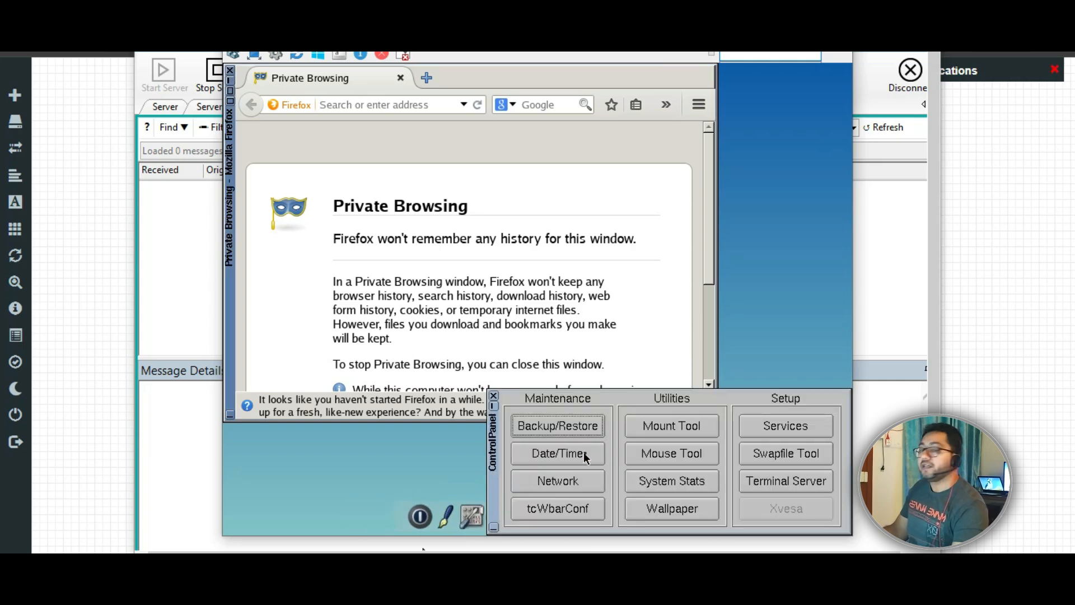
click(576, 482)
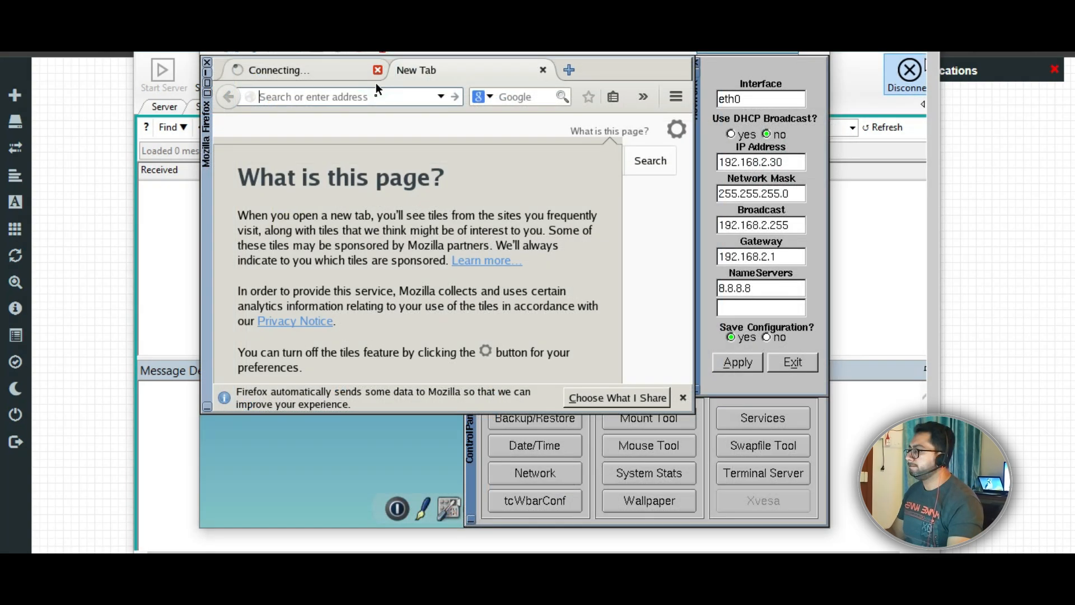
Step: Close the tab that is still connecting in the client's Firefox and load google.com to generate traffic through the firewall
click(378, 71)
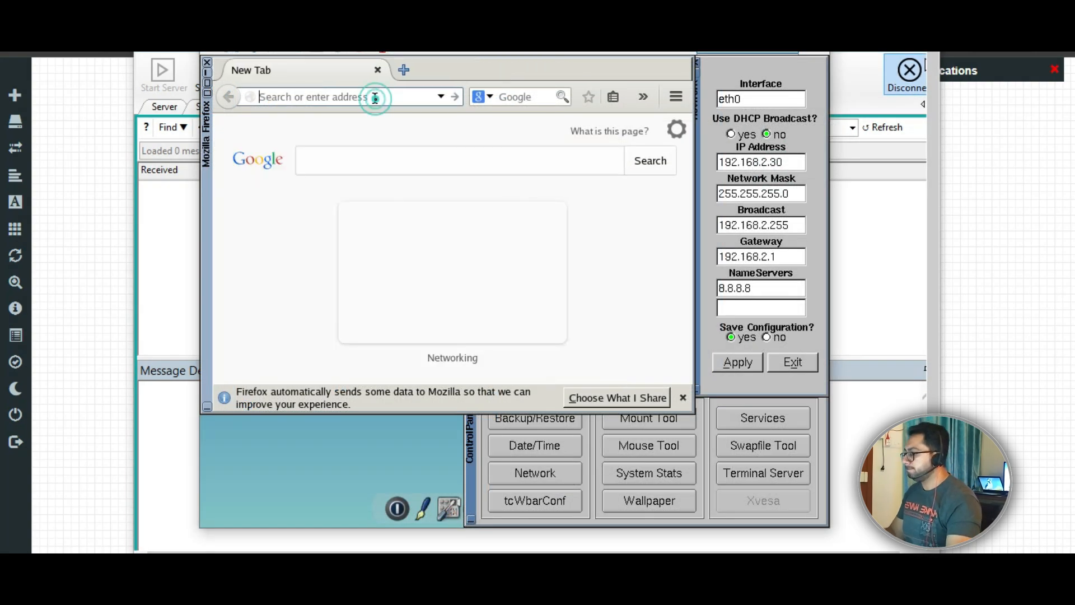
text(g)
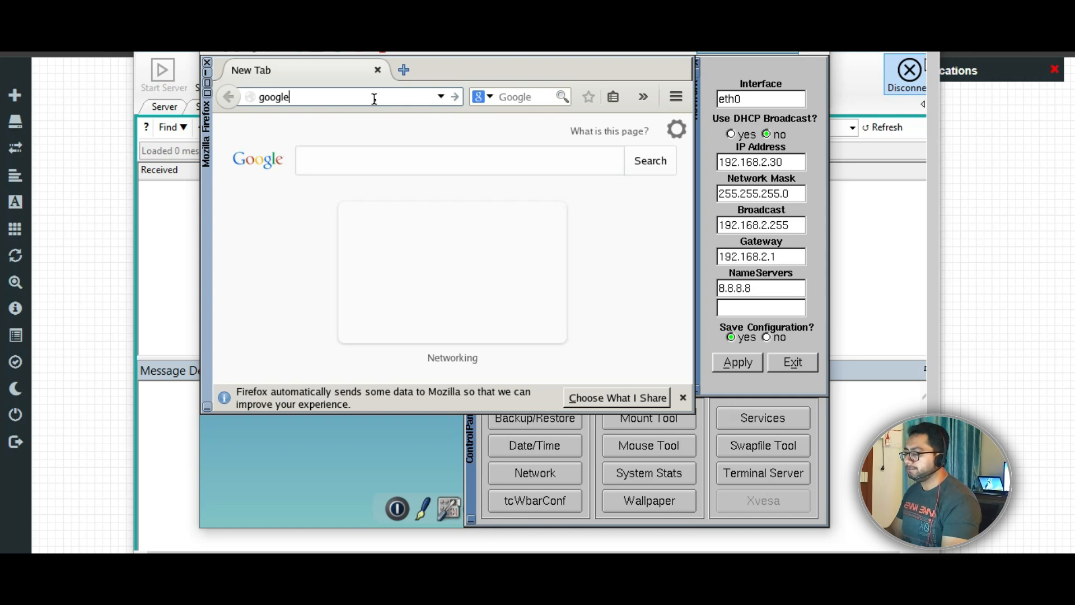
text(oogle)
key(ctrl+Return)
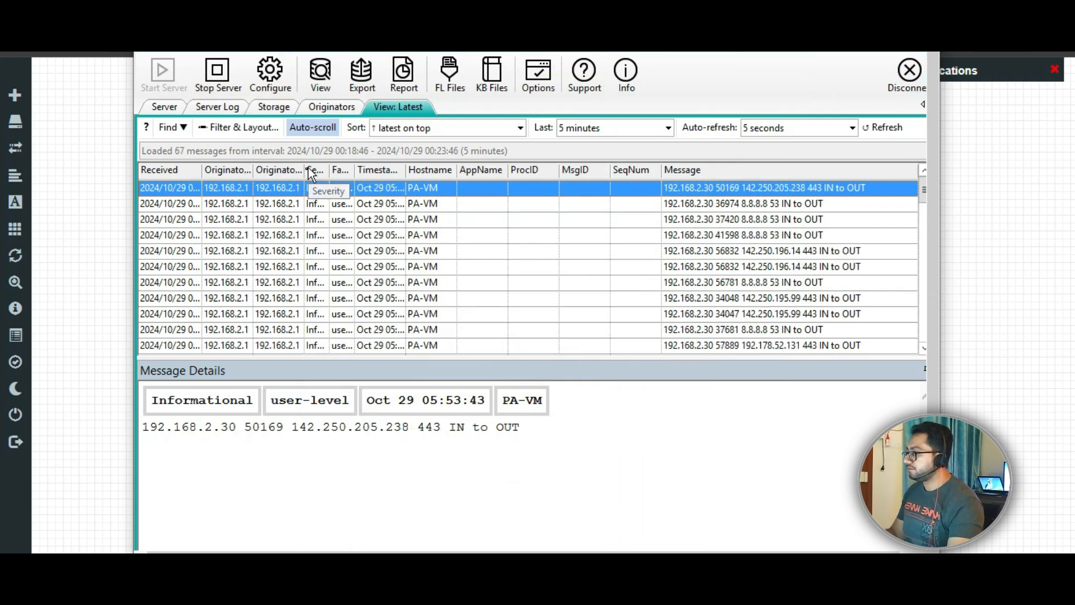
Step: Switch to Syslog Watcher, widen the originator name column, and examine a message to 142.250.67.46 for its ports and rule name, plus older messages
drag(328, 166, 340, 169)
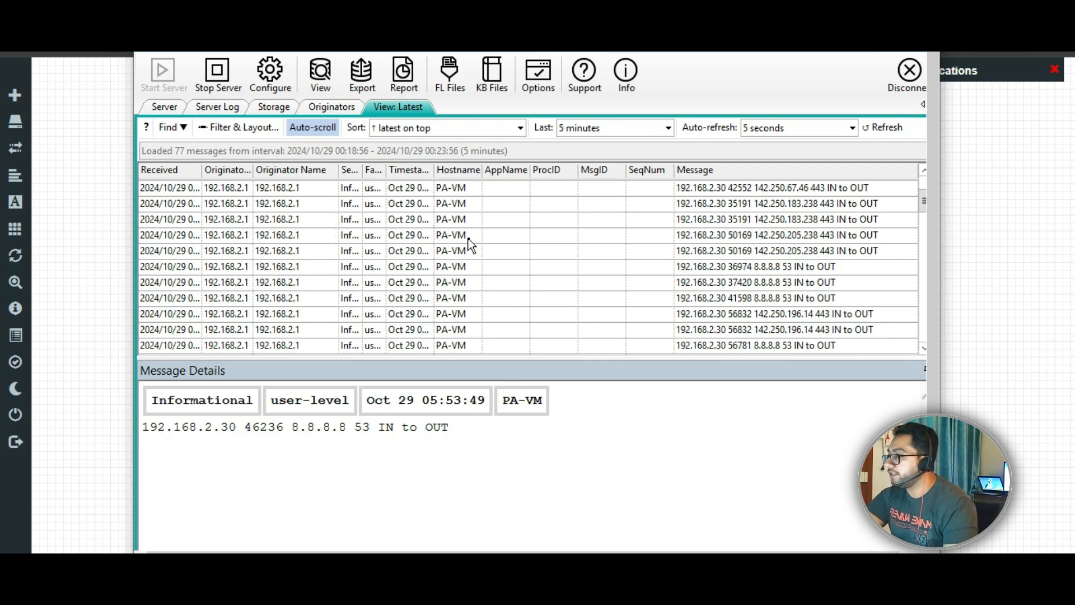
click(184, 283)
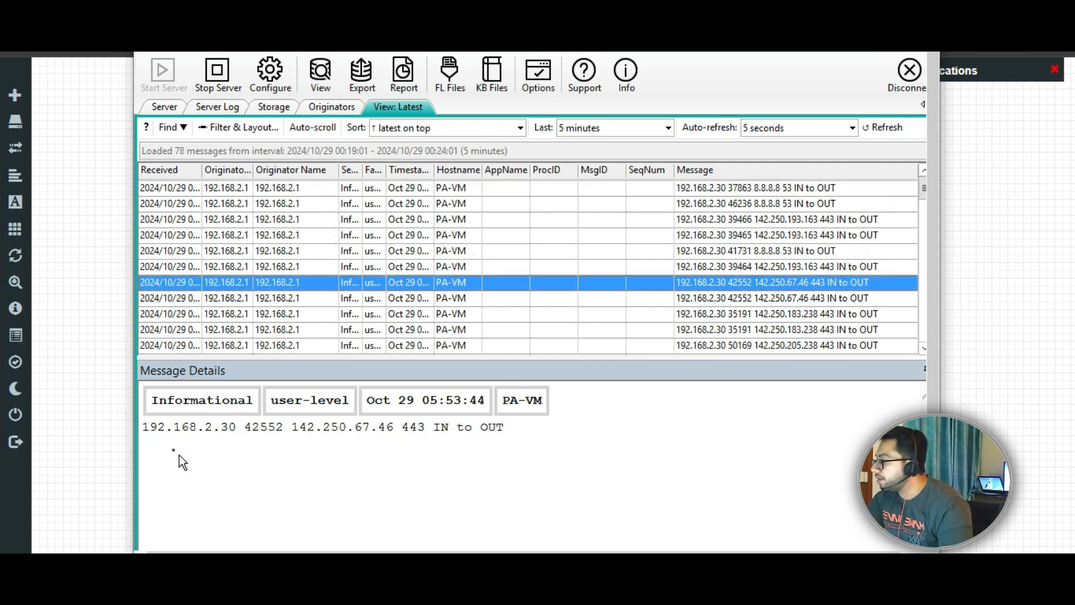
double_click(251, 426)
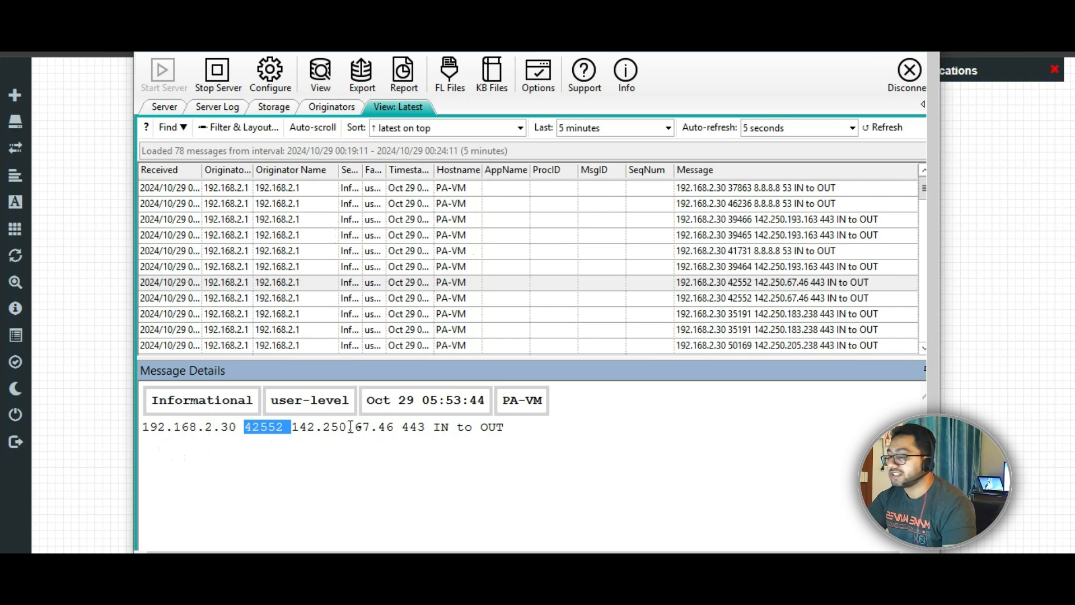
double_click(417, 427)
double_click(442, 427)
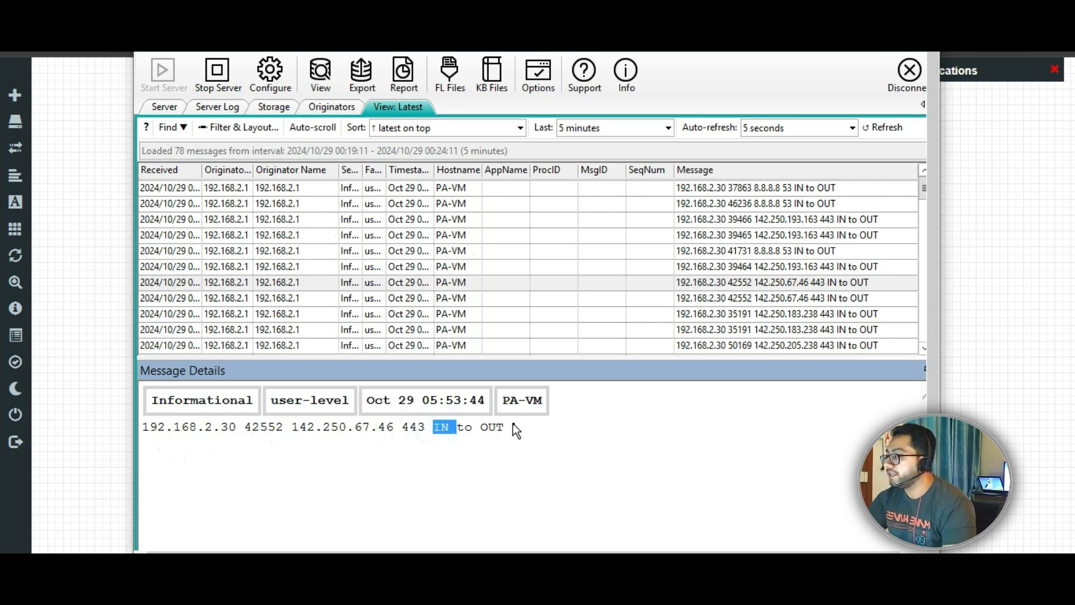
drag(507, 429, 426, 433)
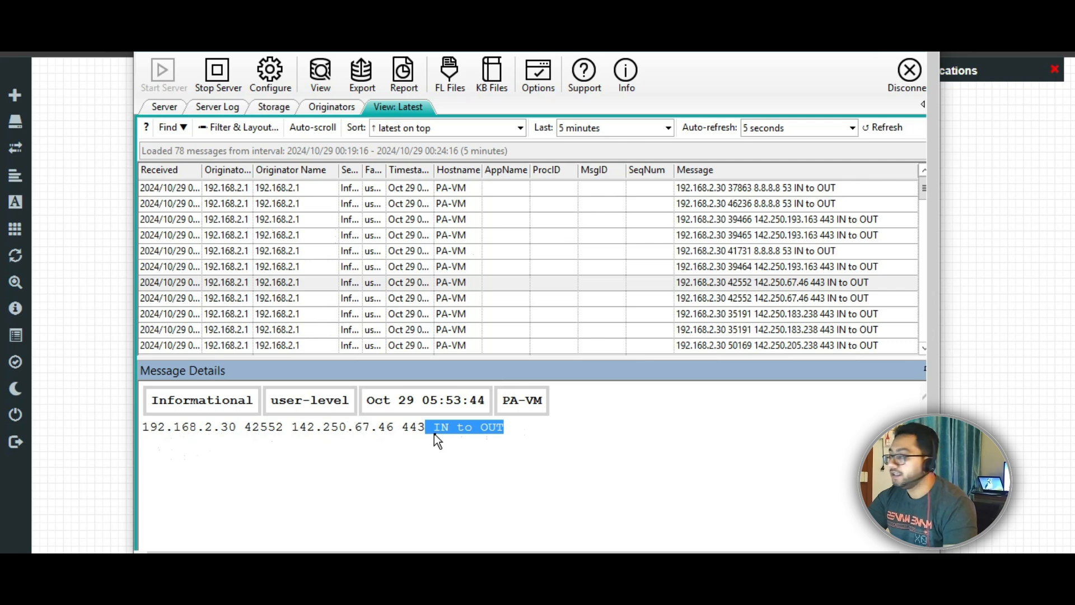
click(924, 188)
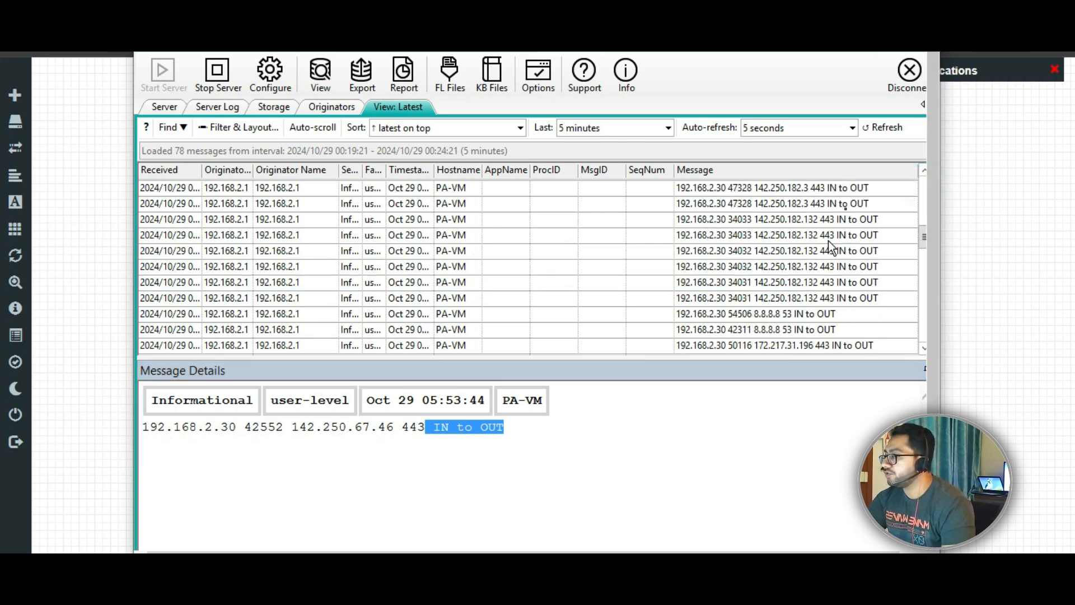